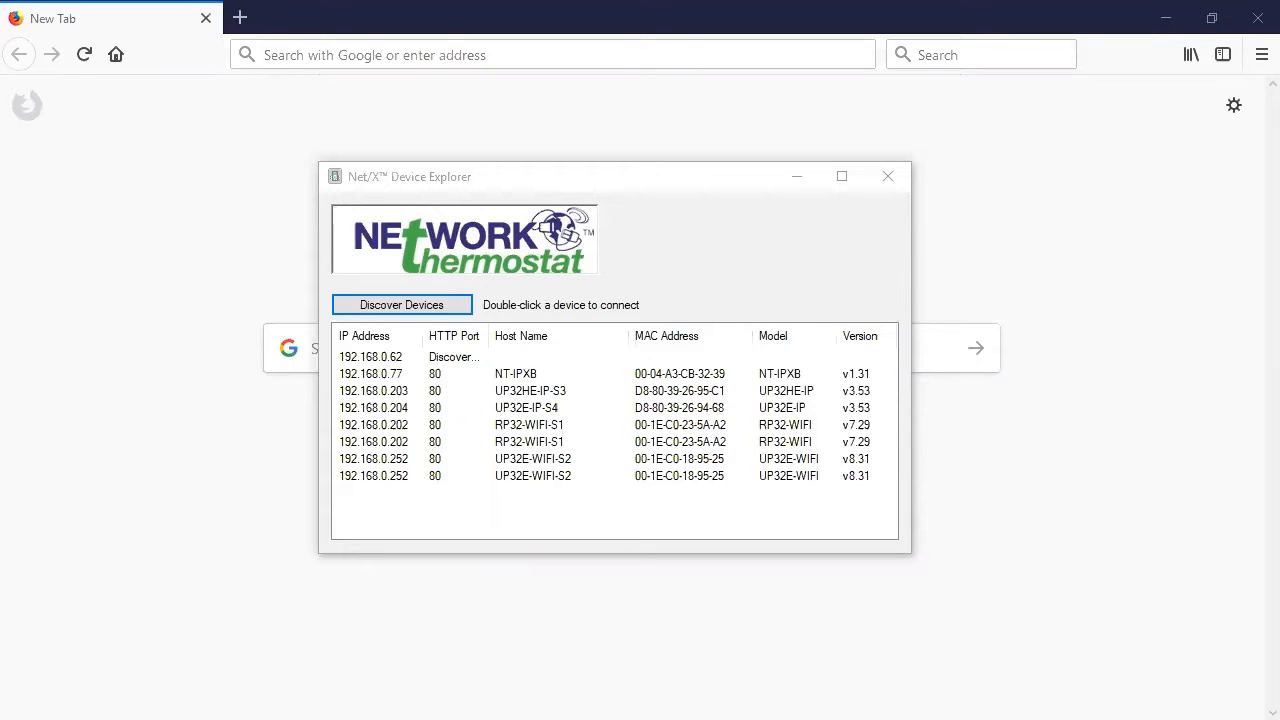
Select the NT-IPXB controller at 192.168.0.77 in the discovered device list.
click(550, 372)
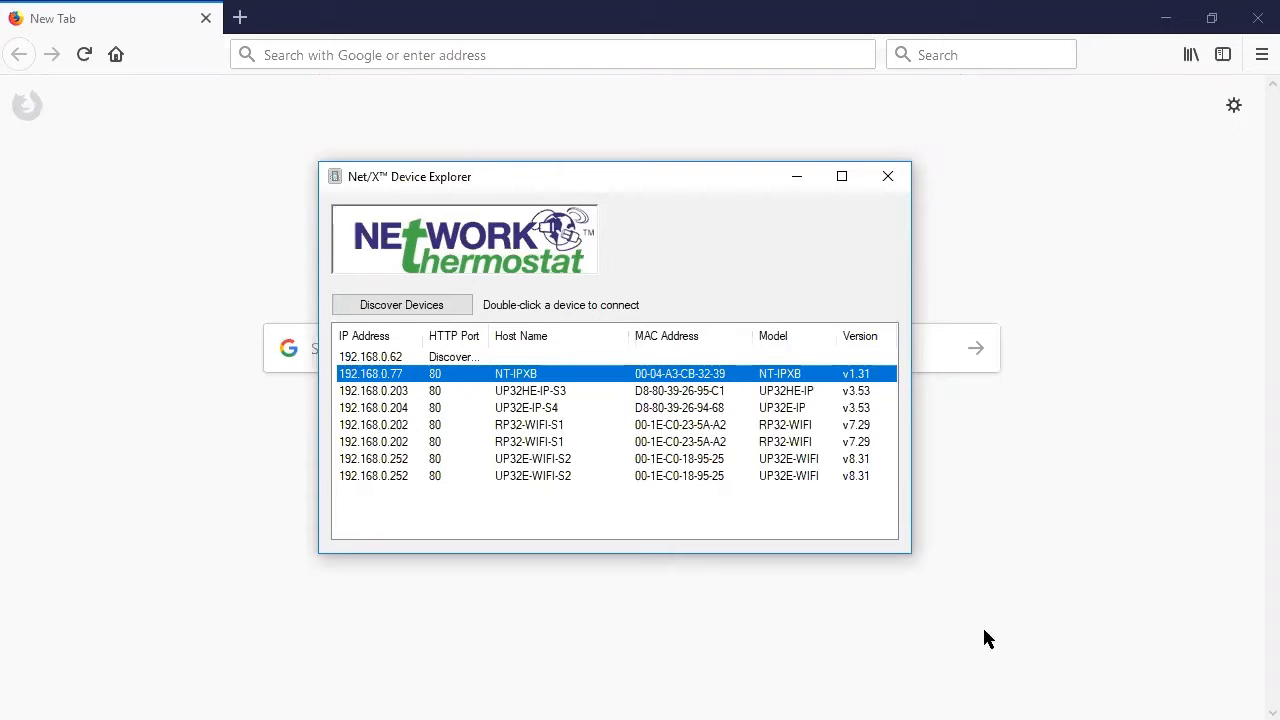
Load 192.168.0.77 in Firefox, log in with the admin credentials, and dismiss the save-login prompt.
click(359, 57)
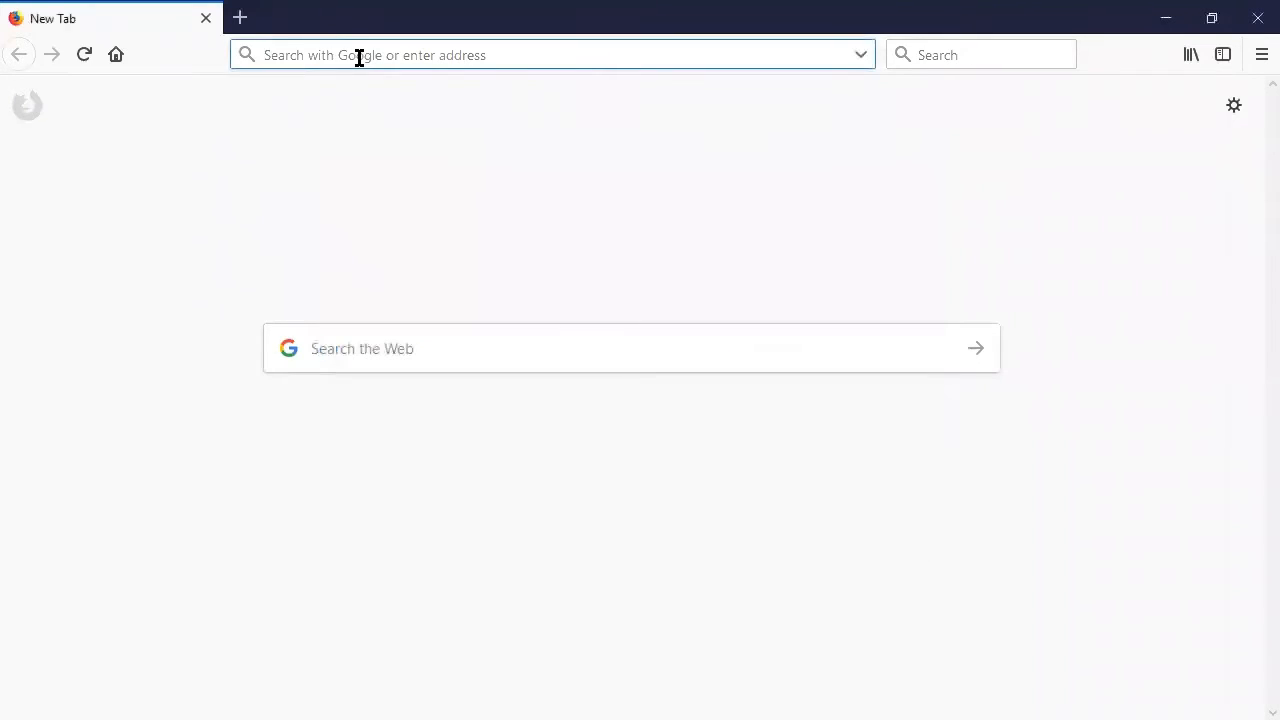
text(192.168)
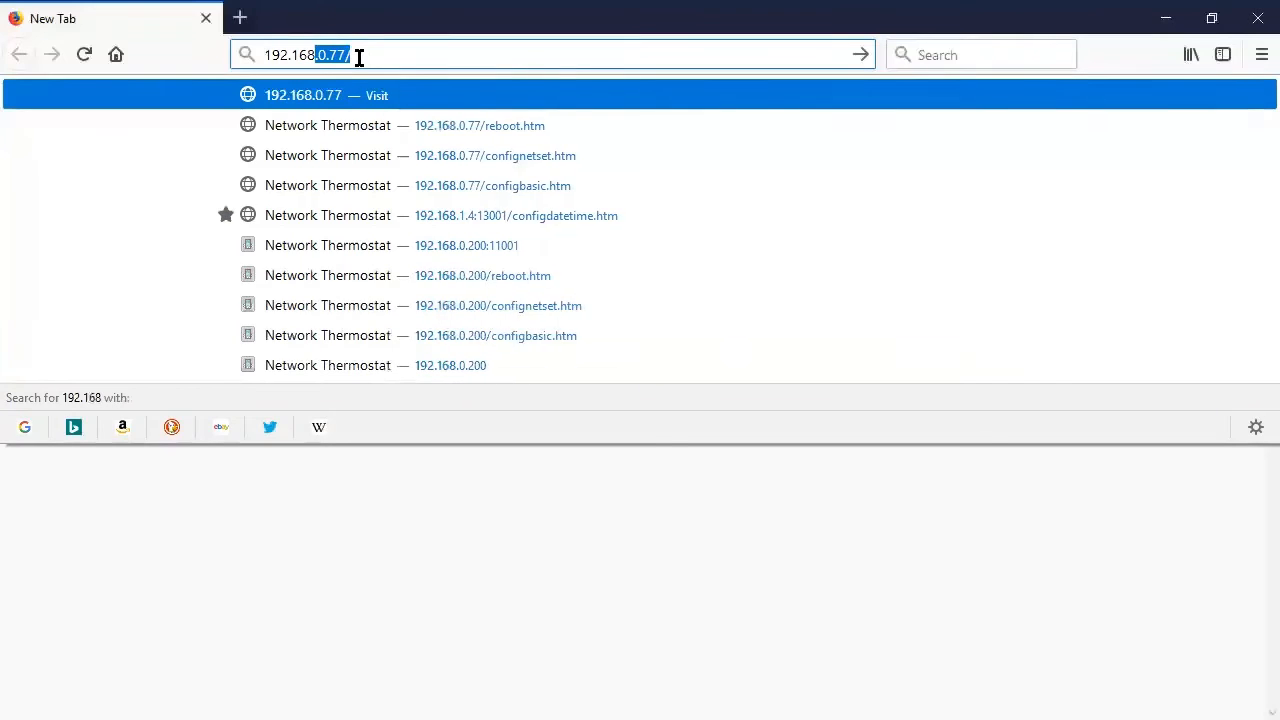
text(.0.77)
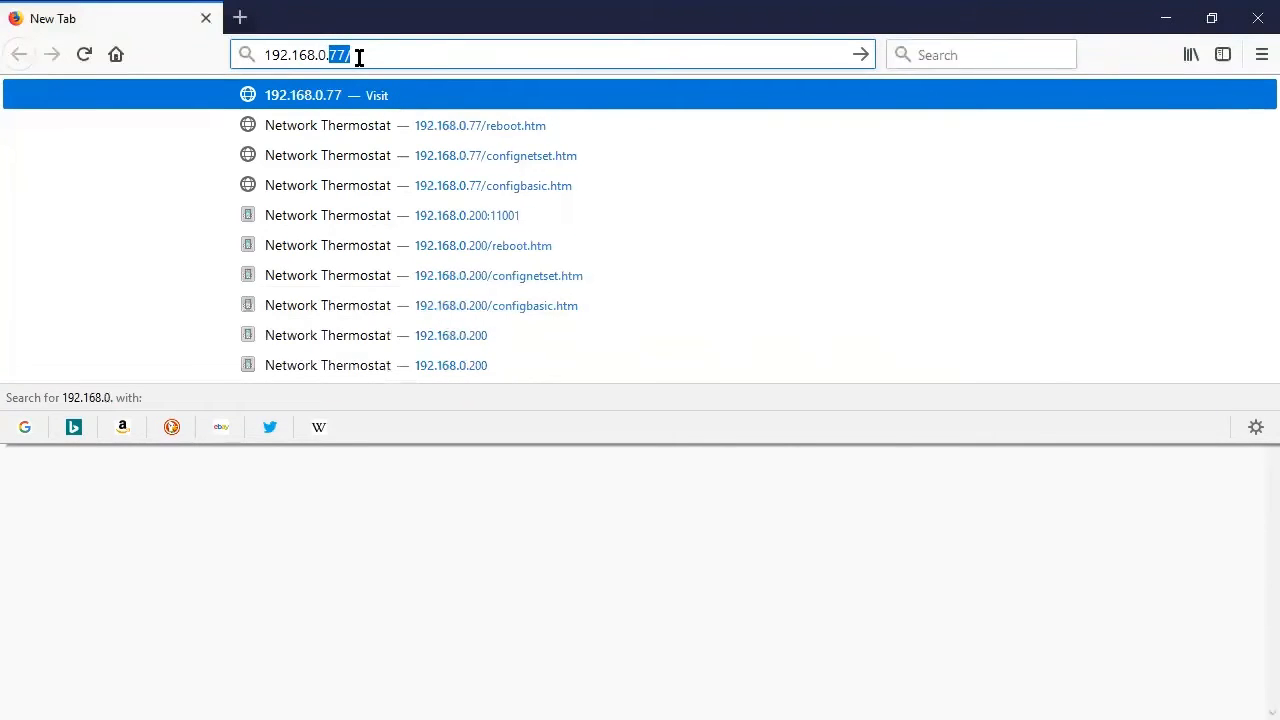
key(Return)
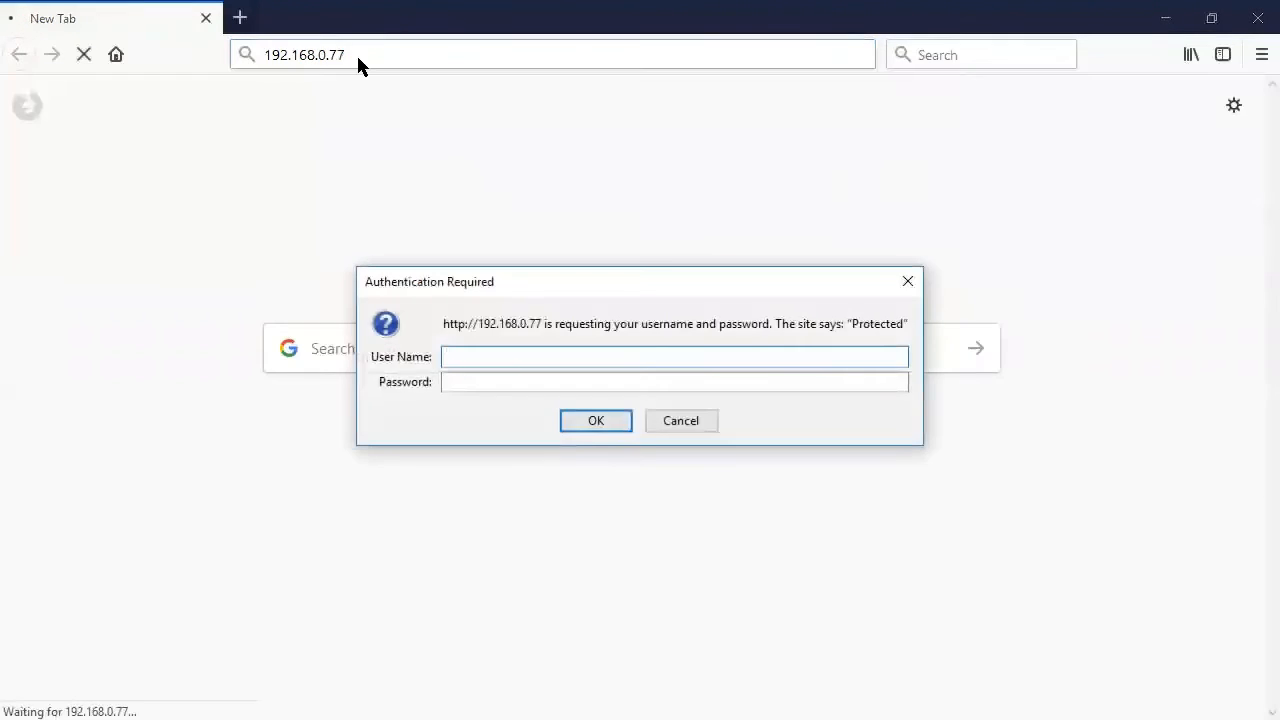
text(admin)
key(Tab)
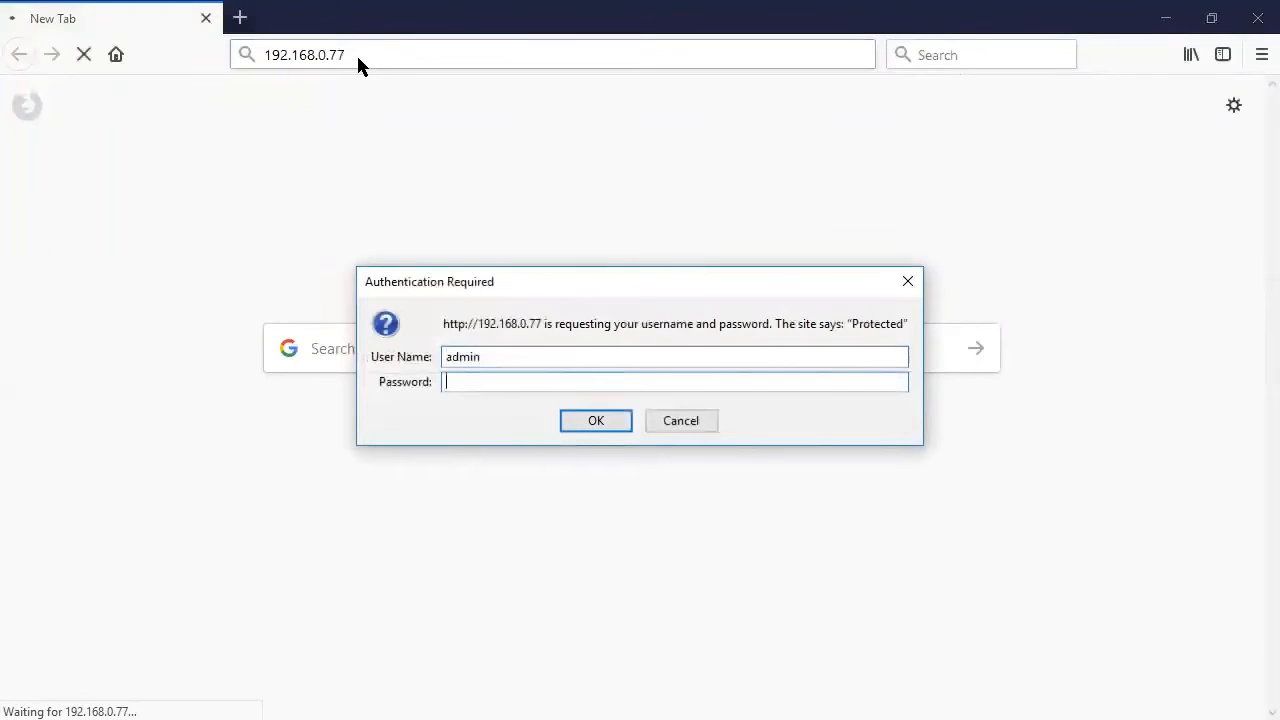
text(****)
key(Return)
click(1146, 266)
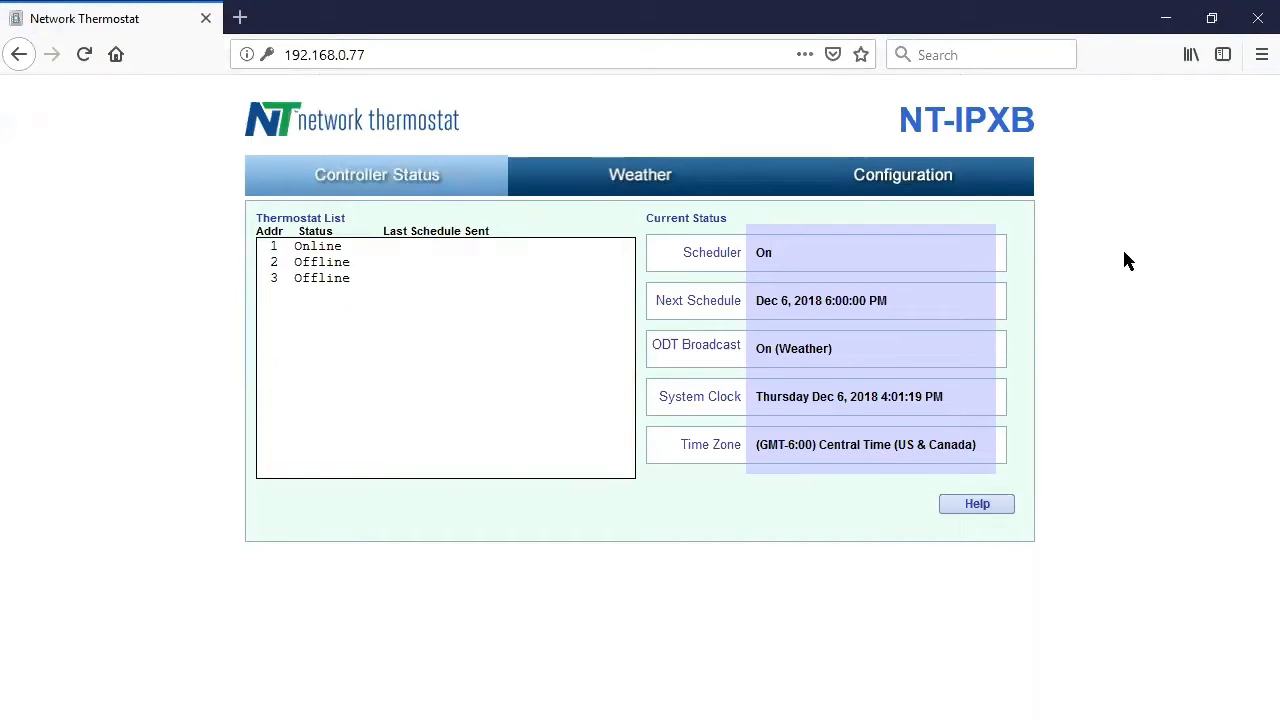
On the Configuration page, rename the controller from NT-IPXB to REMOTE and apply the site info.
click(932, 192)
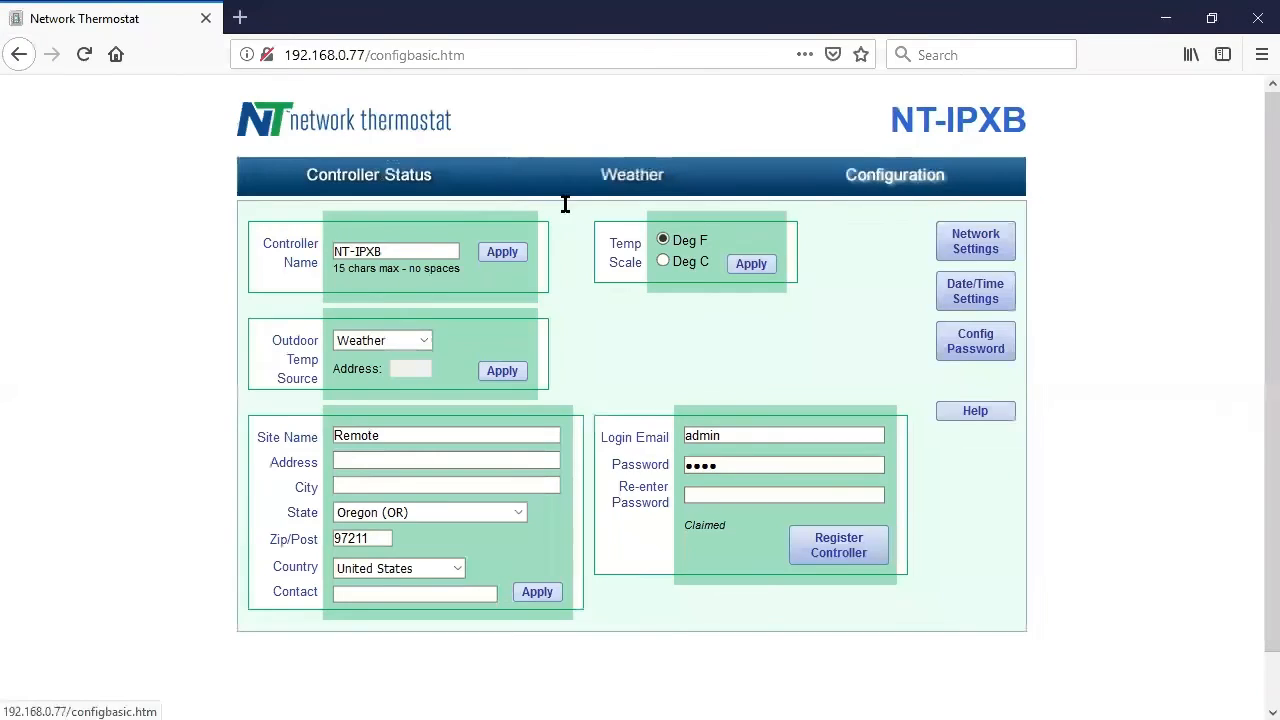
click(398, 252)
drag(398, 252, 254, 277)
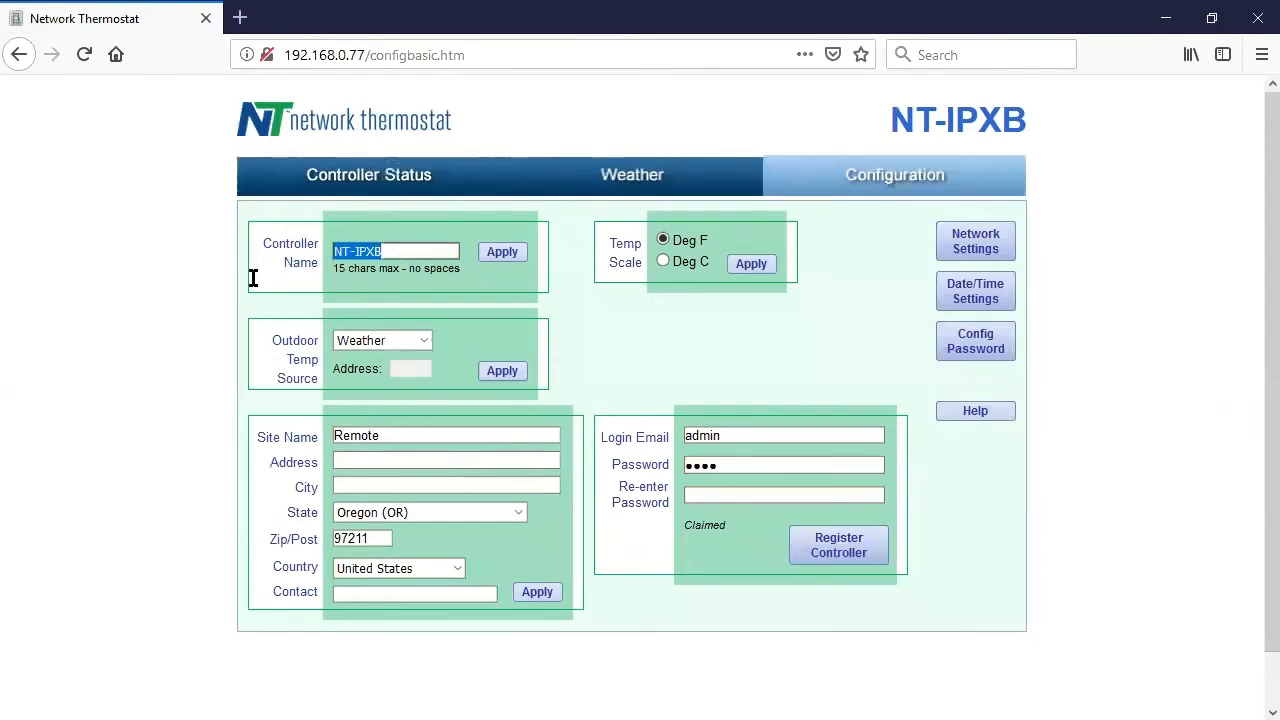
text(REMOTE)
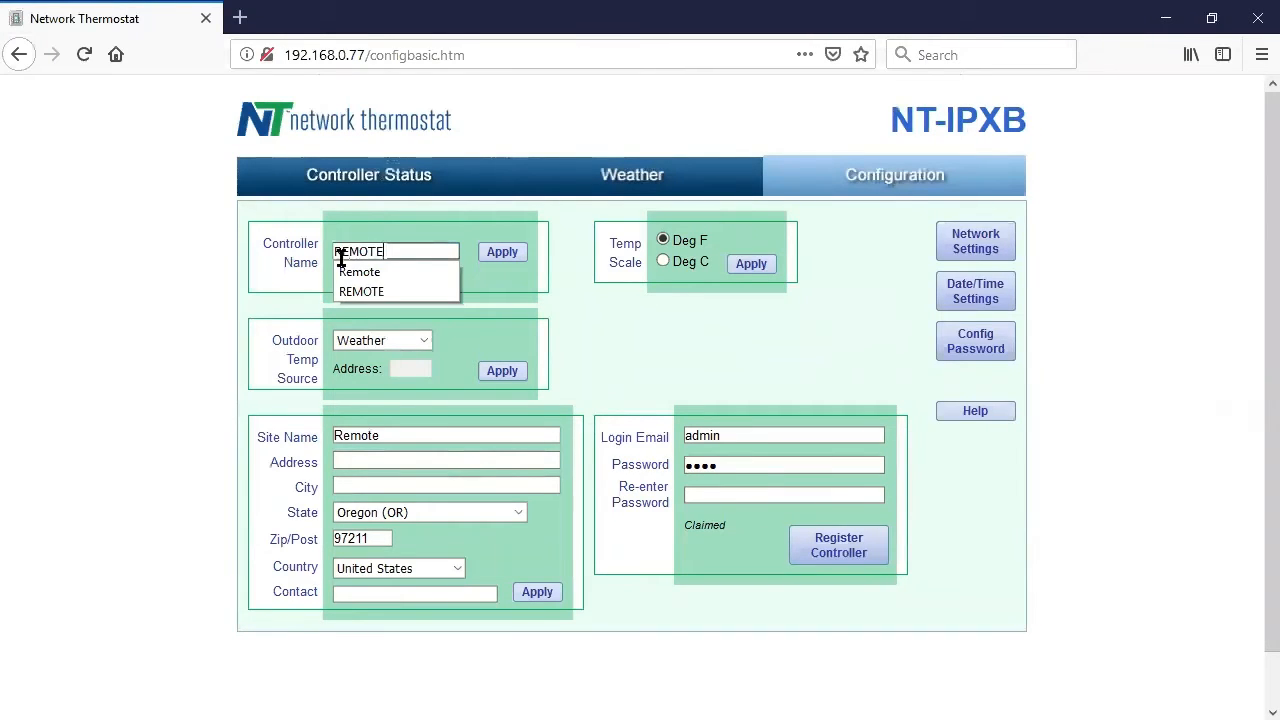
click(507, 250)
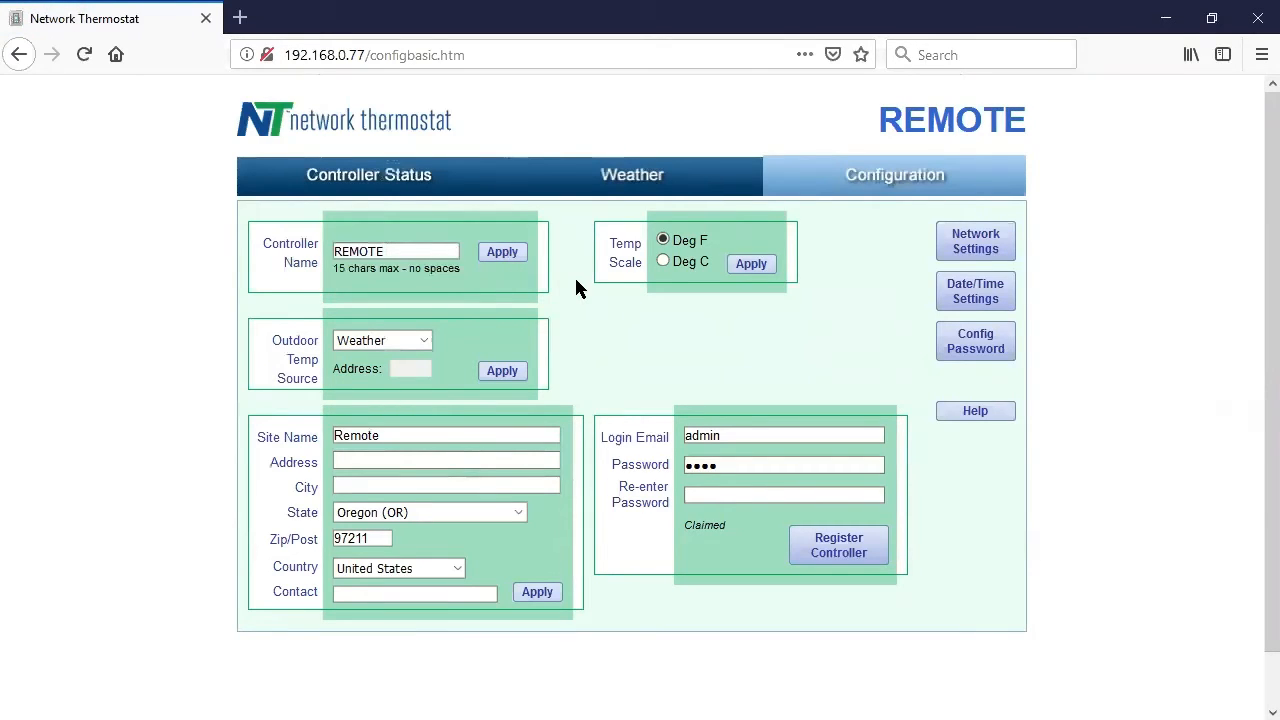
click(537, 593)
Register the controller with the registration email and a new password entered twice.
click(638, 440)
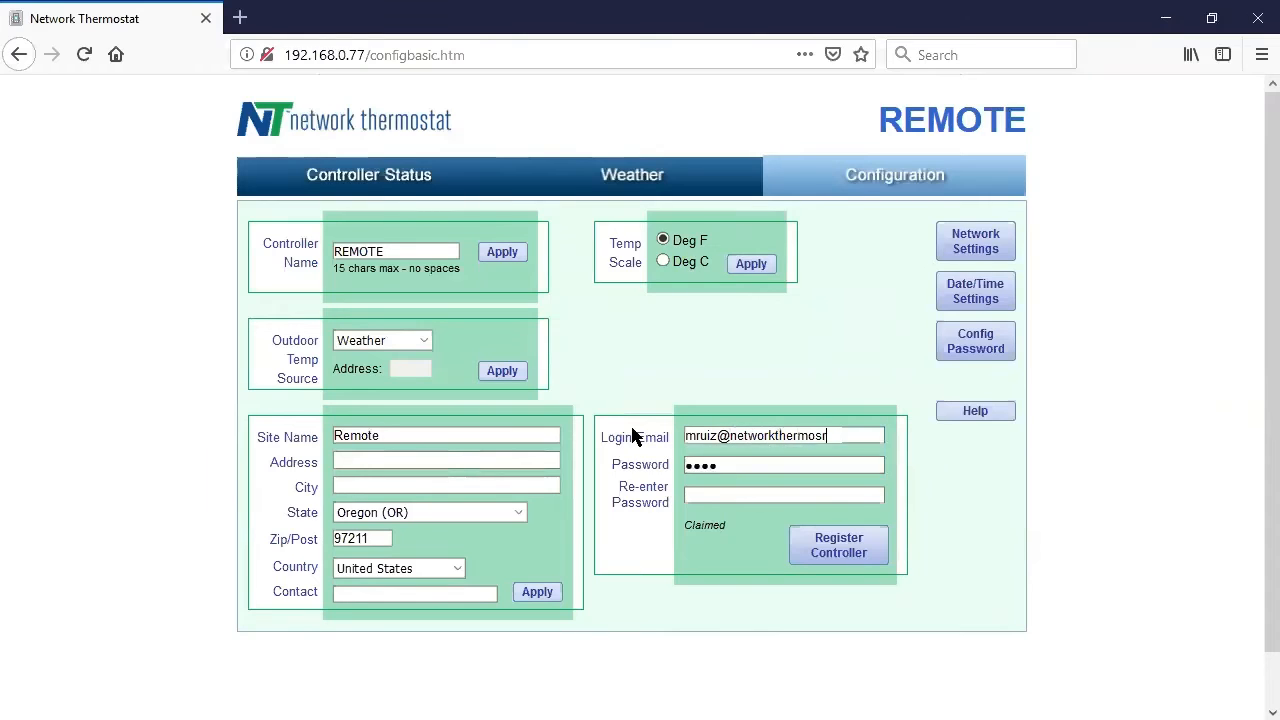
key(Tab)
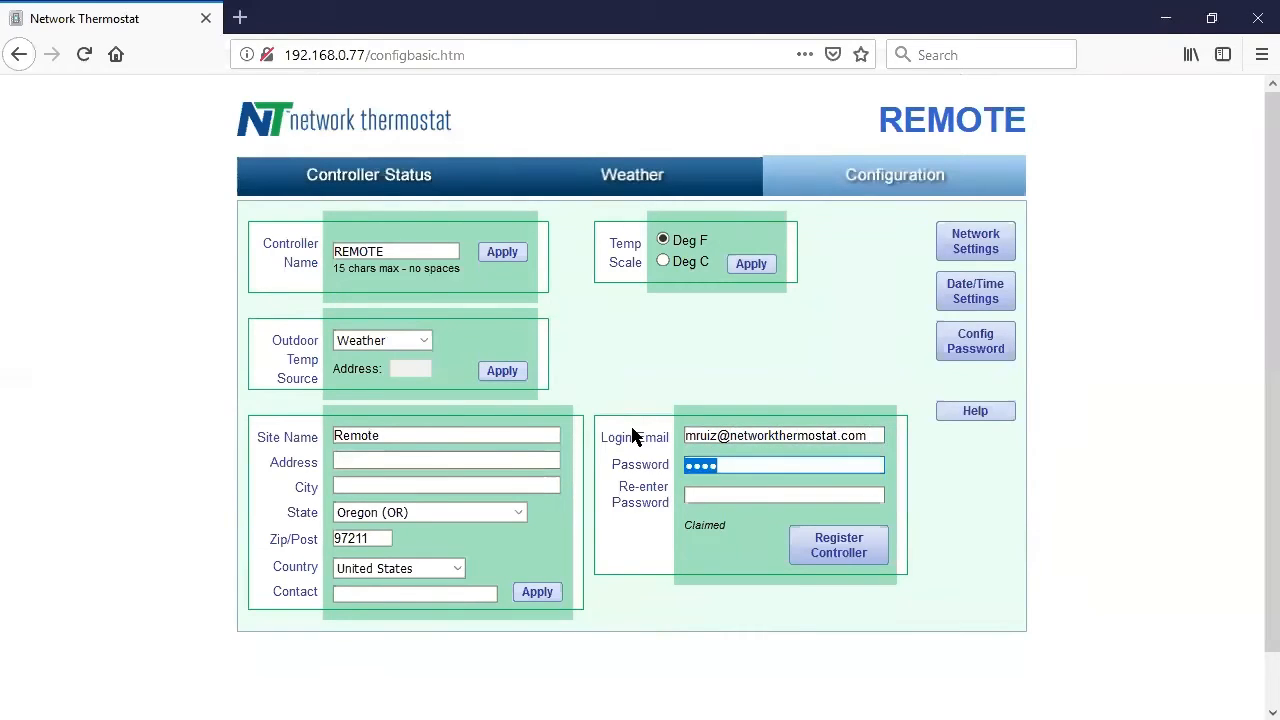
text(•••••••••••)
key(Tab)
text(•••••••••••)
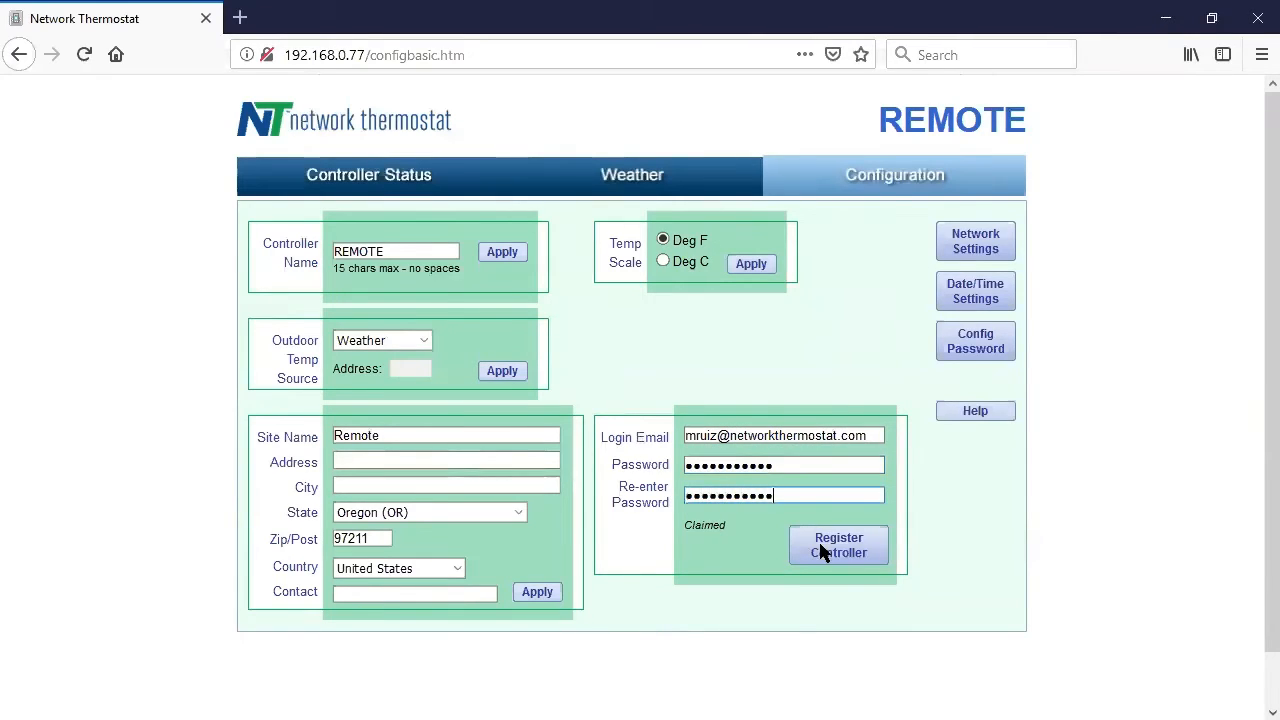
click(822, 549)
Reload the configuration page and log in again with the new email and password.
click(520, 227)
click(84, 55)
click(889, 360)
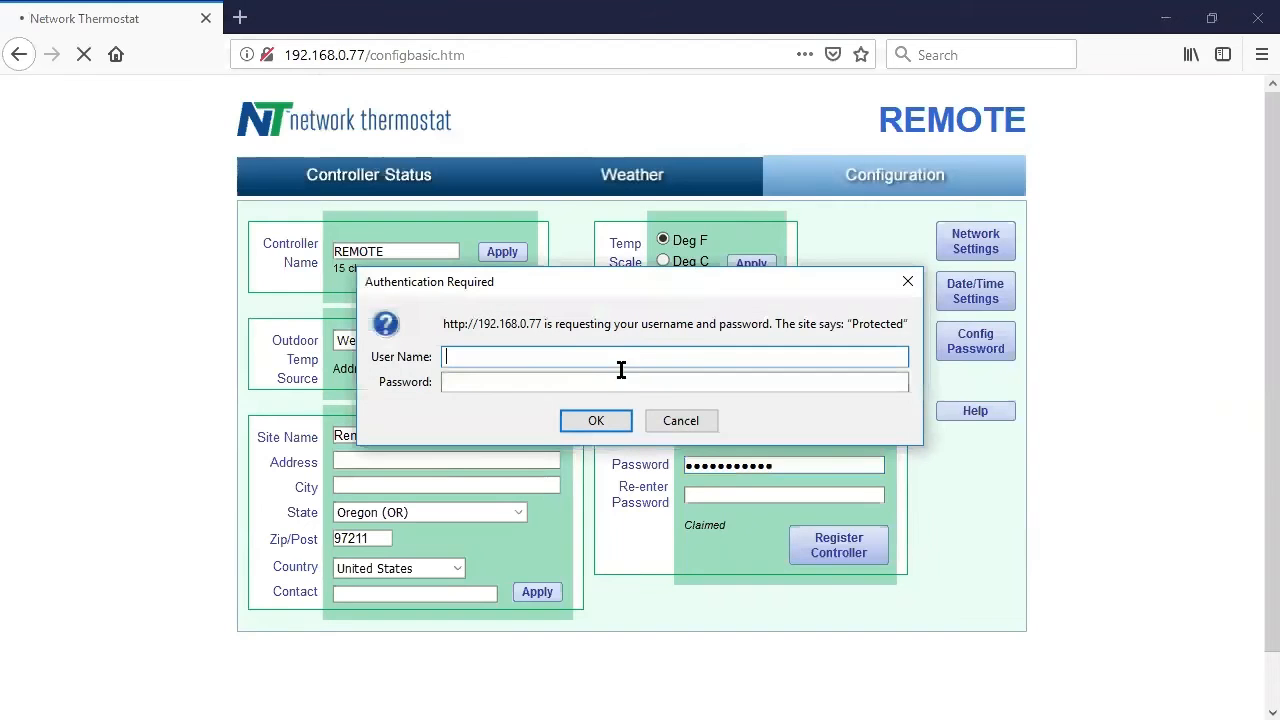
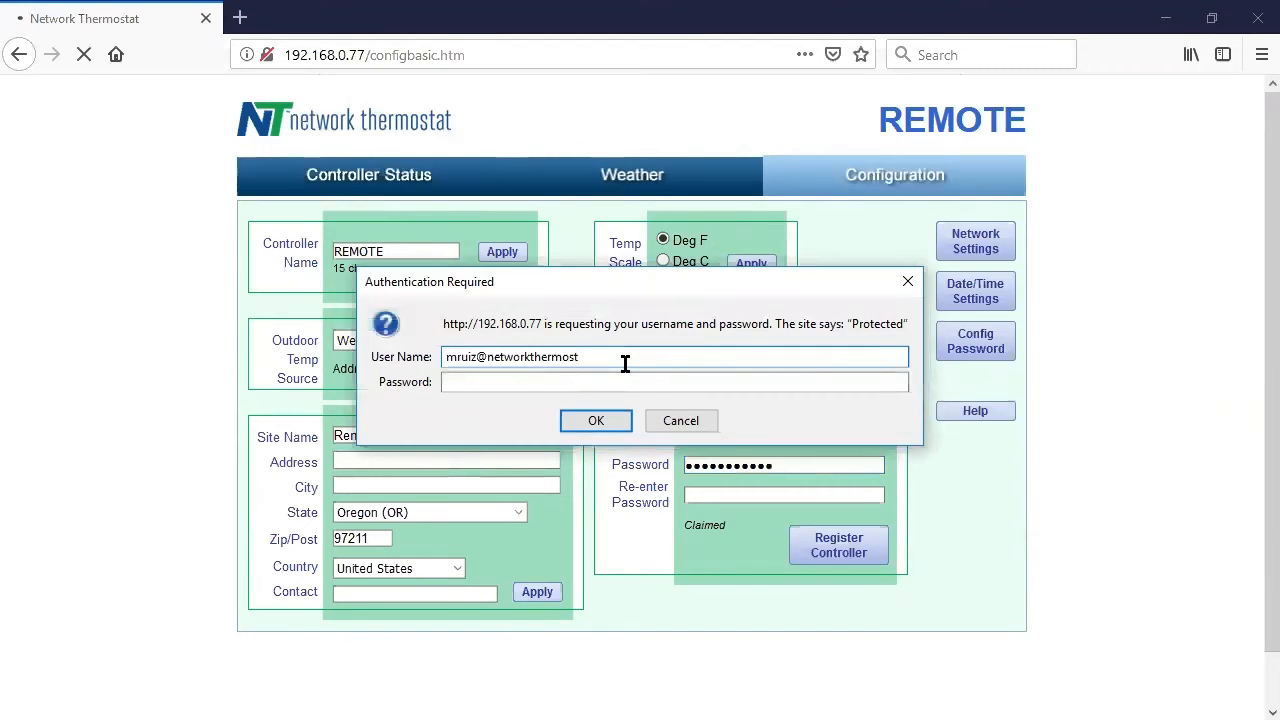
key(Tab)
text(•••••••••••)
key(Return)
key(Escape)
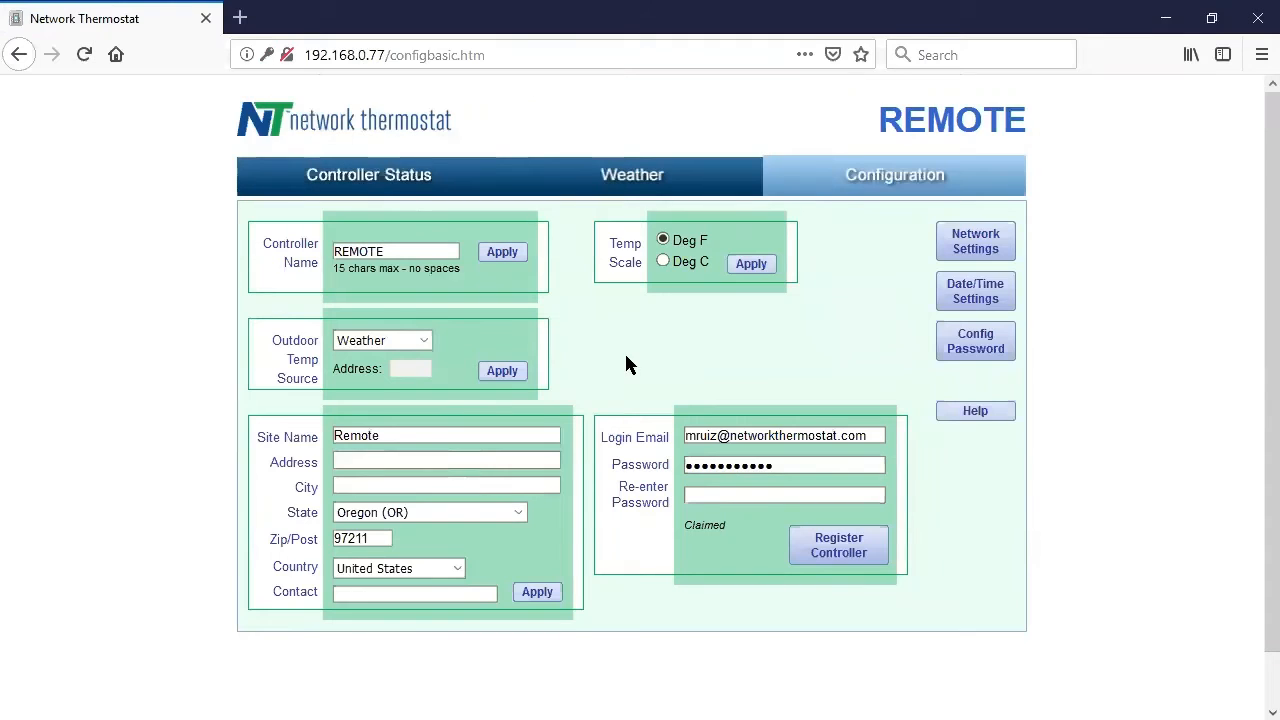
Set the controller's time zone to Pacific Time (US & Canada) and apply it.
click(997, 290)
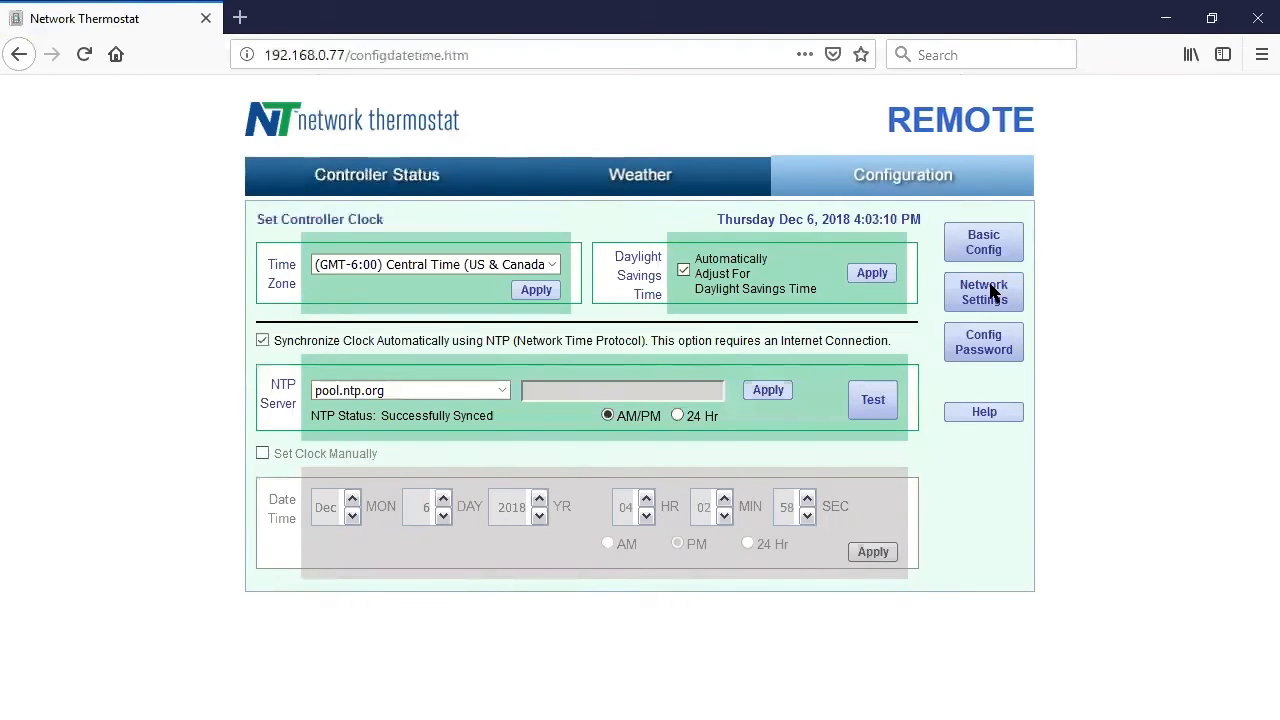
click(550, 267)
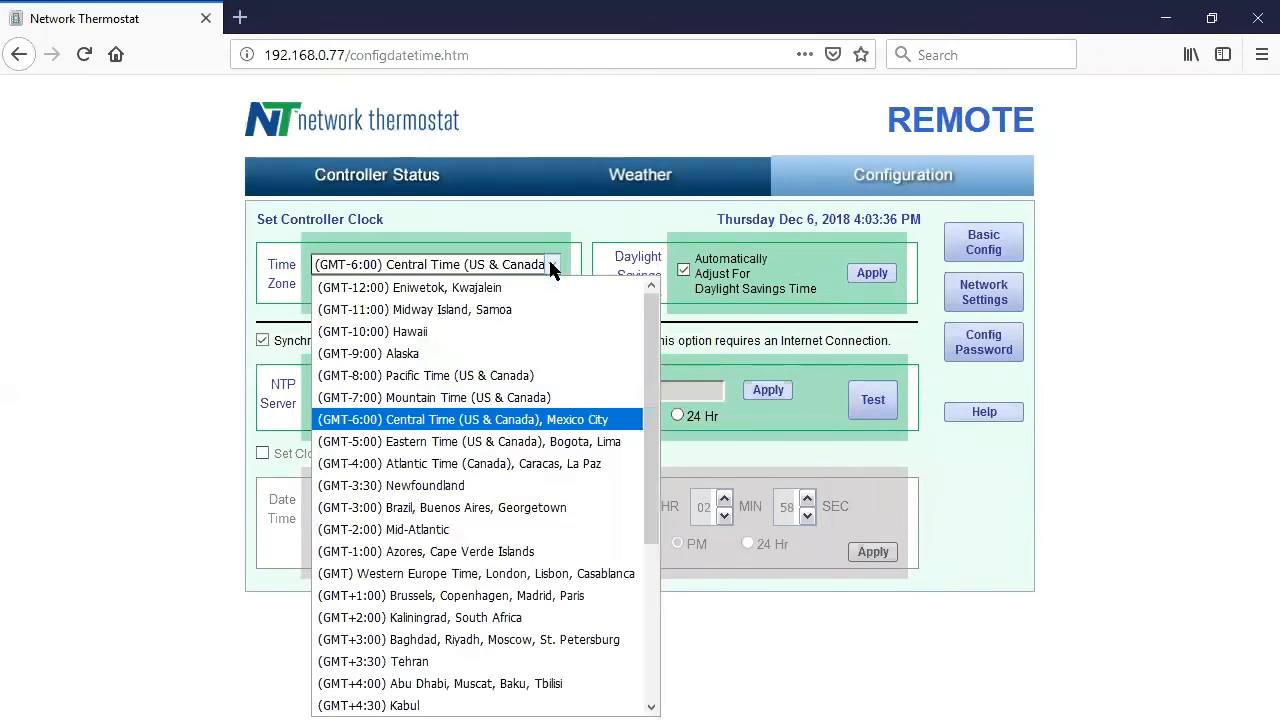
click(503, 375)
click(535, 290)
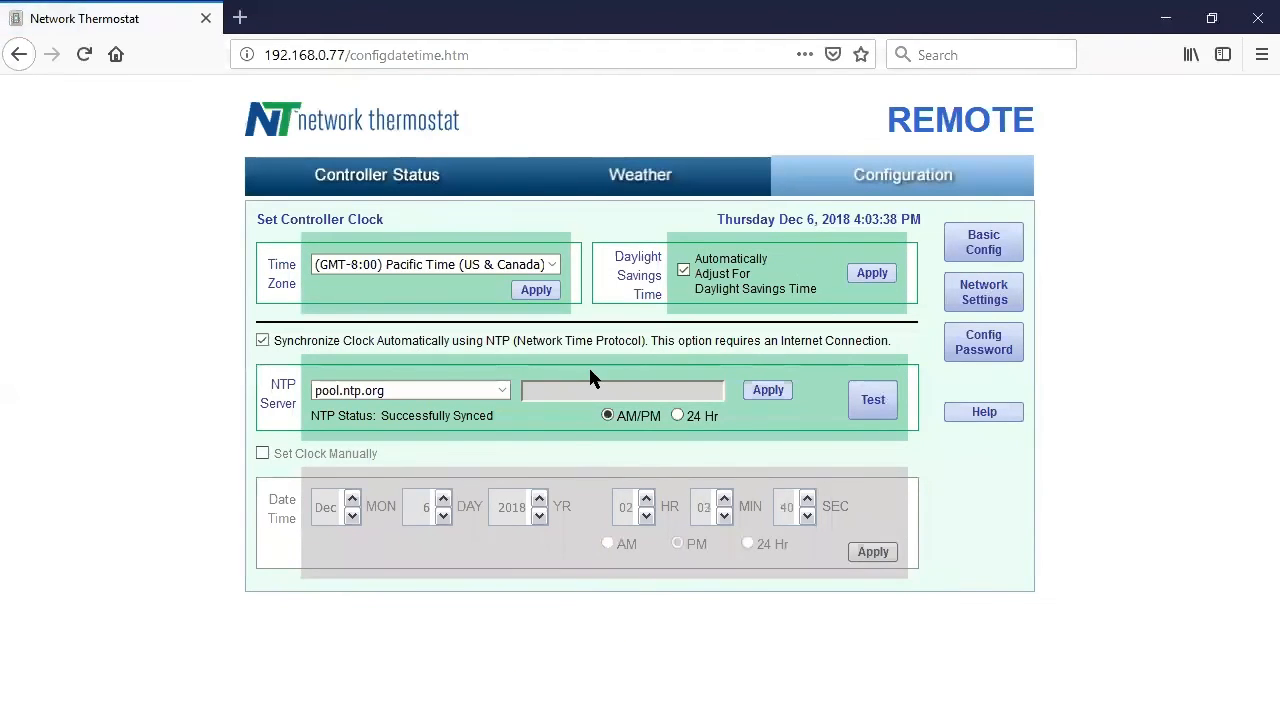
Try a custom NTP server, then revert to pool.ntp.org and apply it.
click(498, 385)
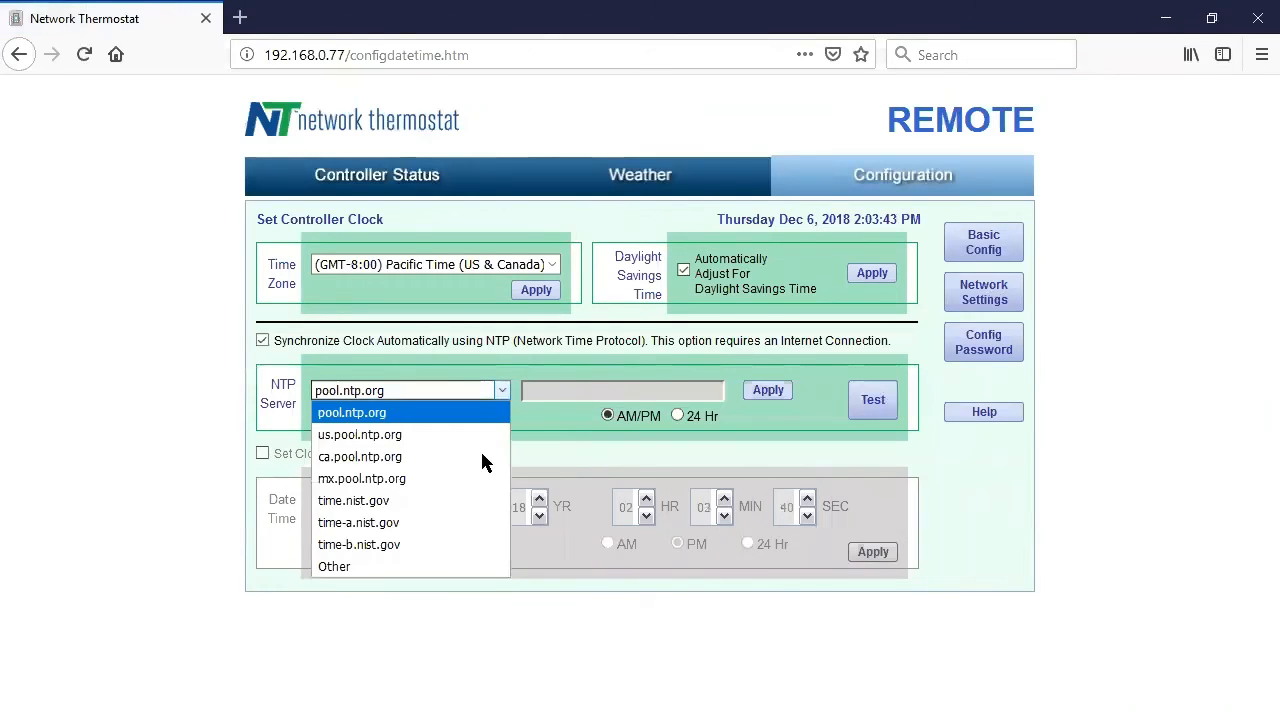
click(466, 566)
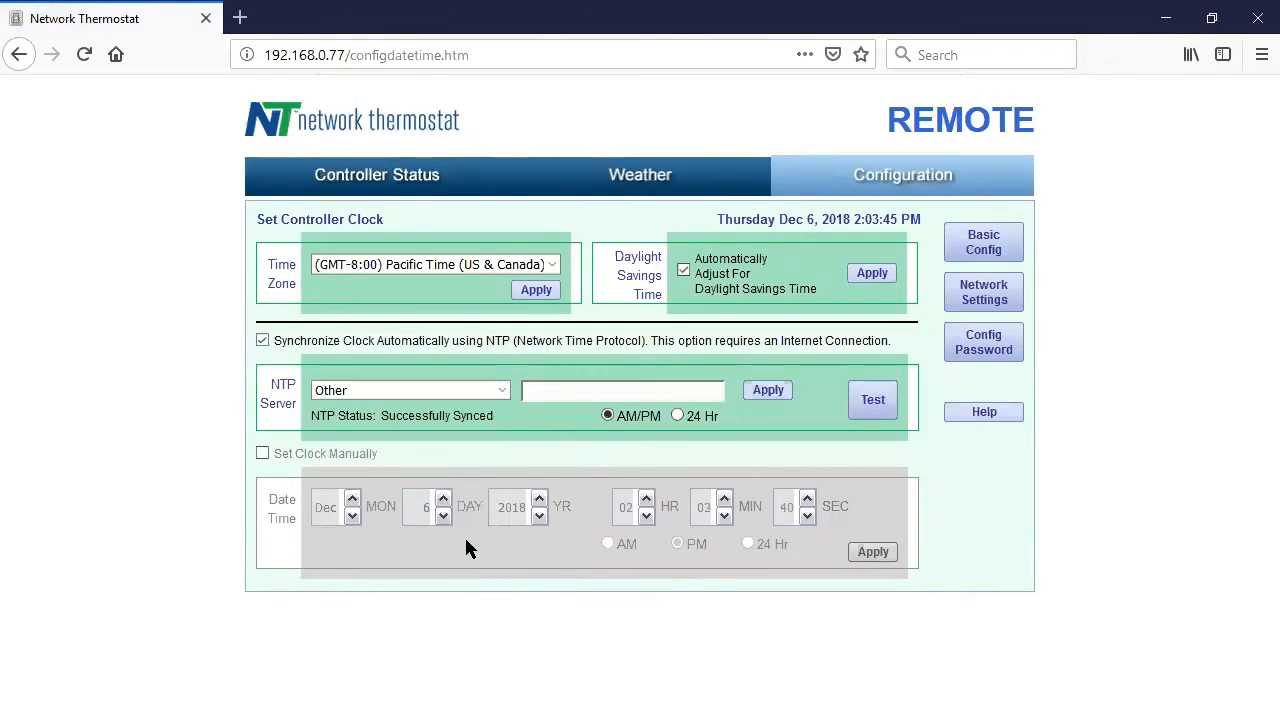
click(540, 390)
text(time.ntp)
click(500, 386)
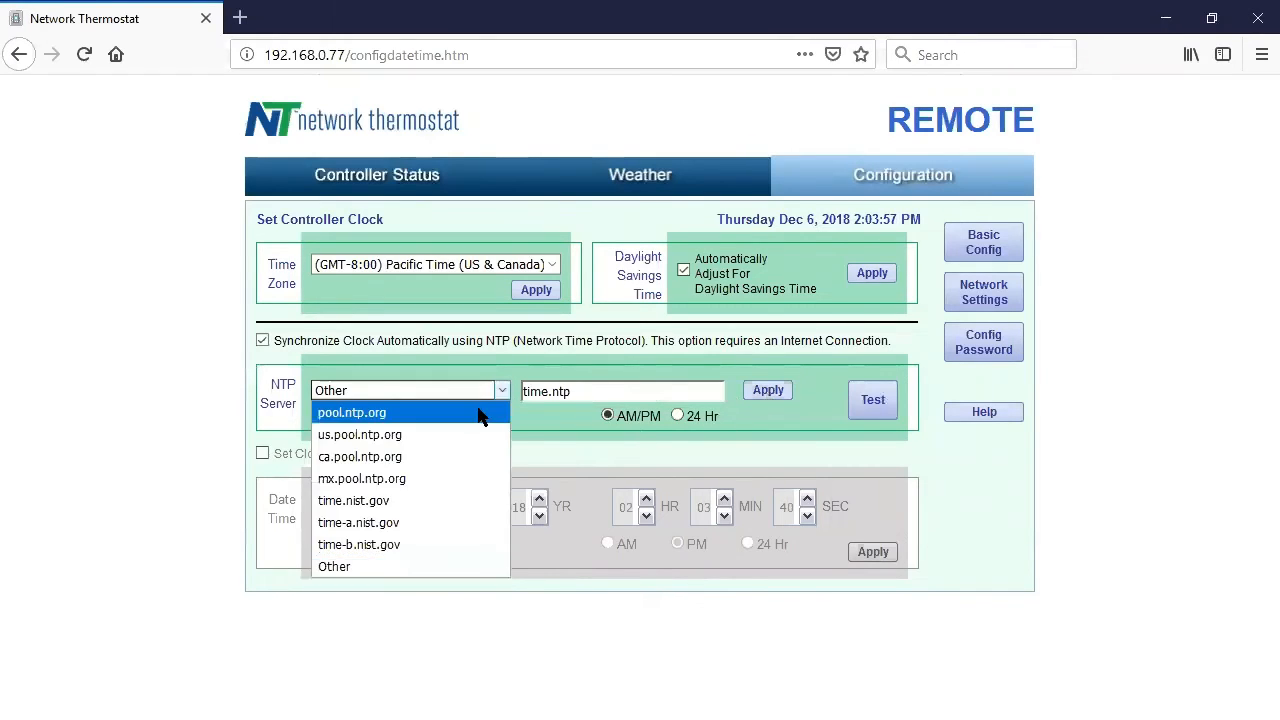
click(478, 413)
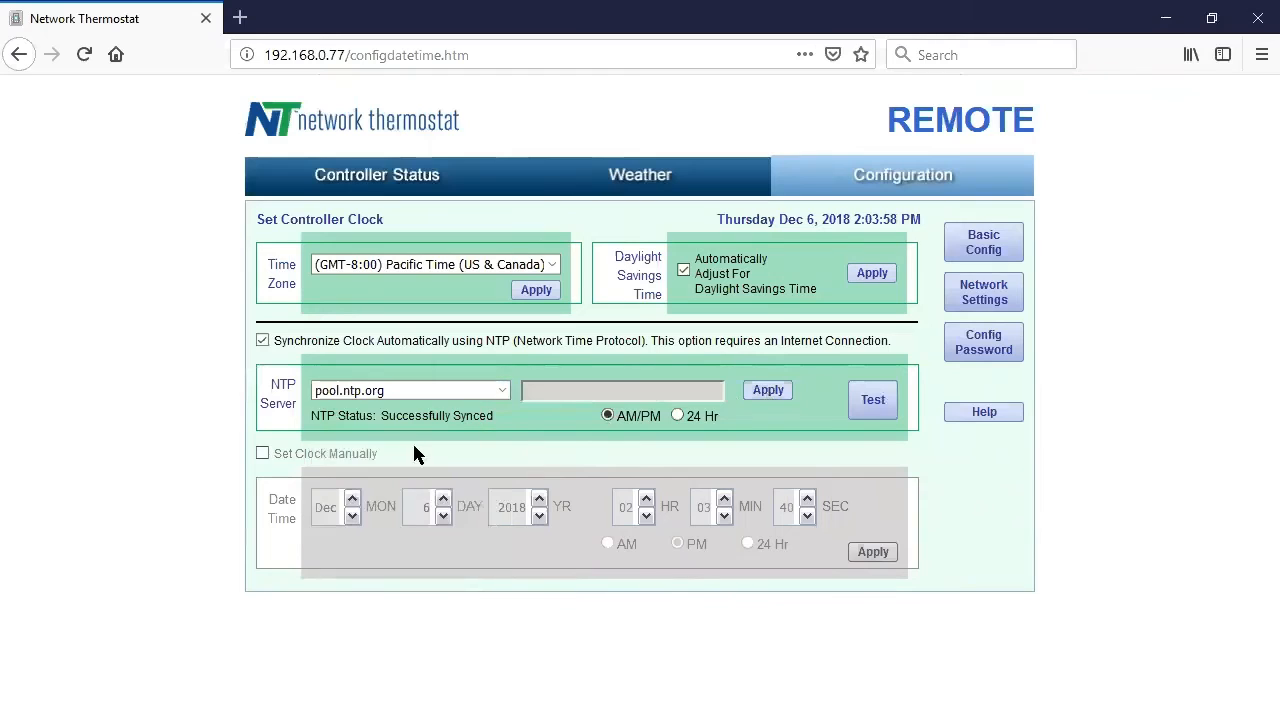
click(768, 390)
click(986, 292)
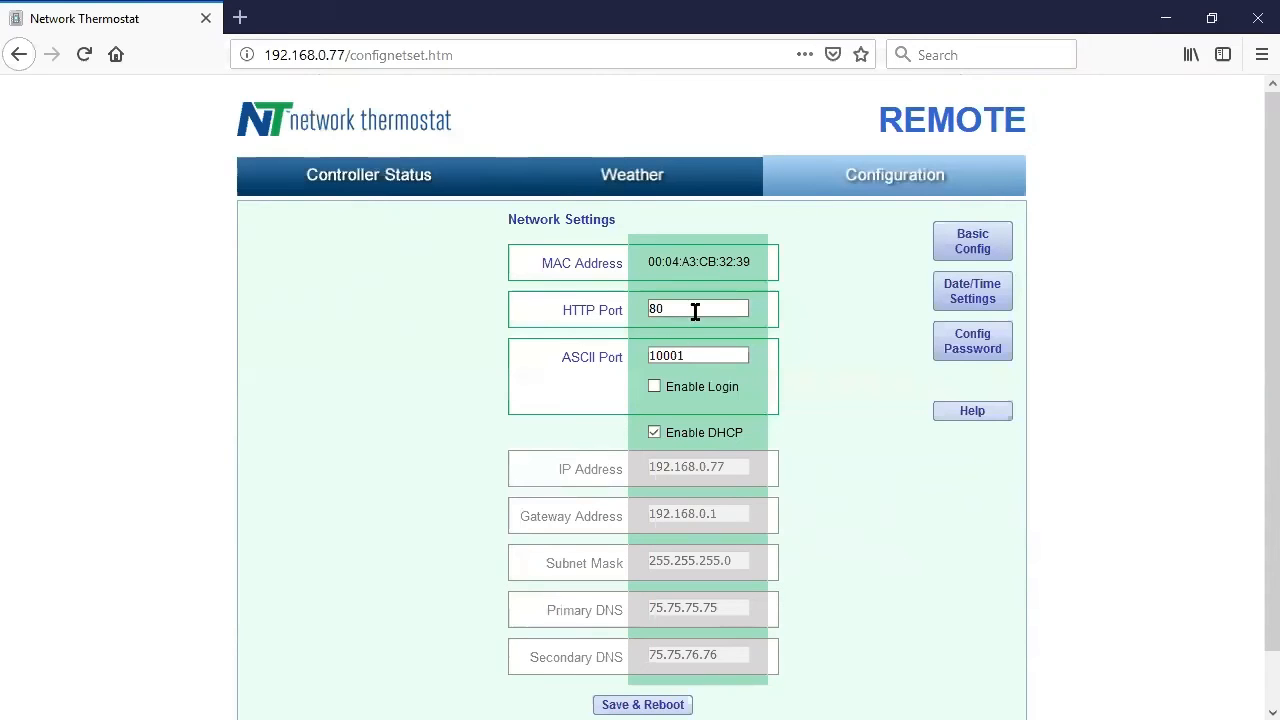
Set the HTTP port to 11001 and the ASCII port to 11002.
drag(694, 310, 567, 300)
text(110)
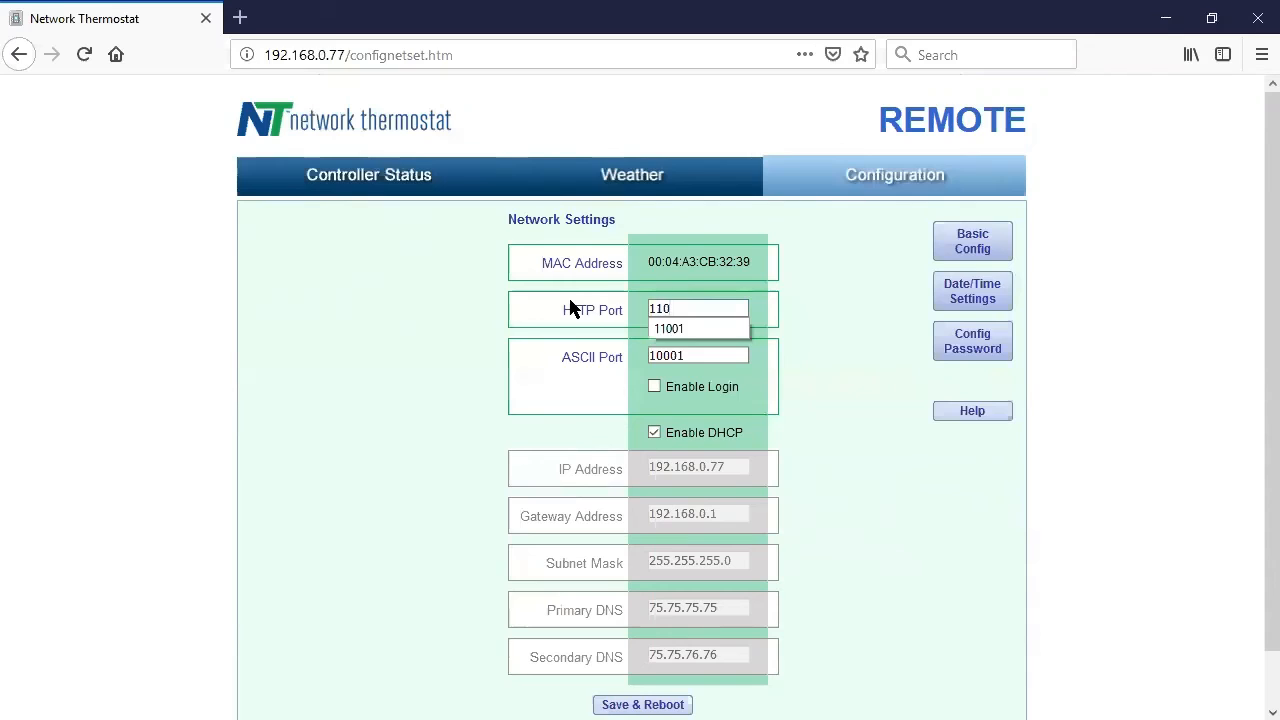
text(1)
key(BackSpace)
text(01)
key(Tab)
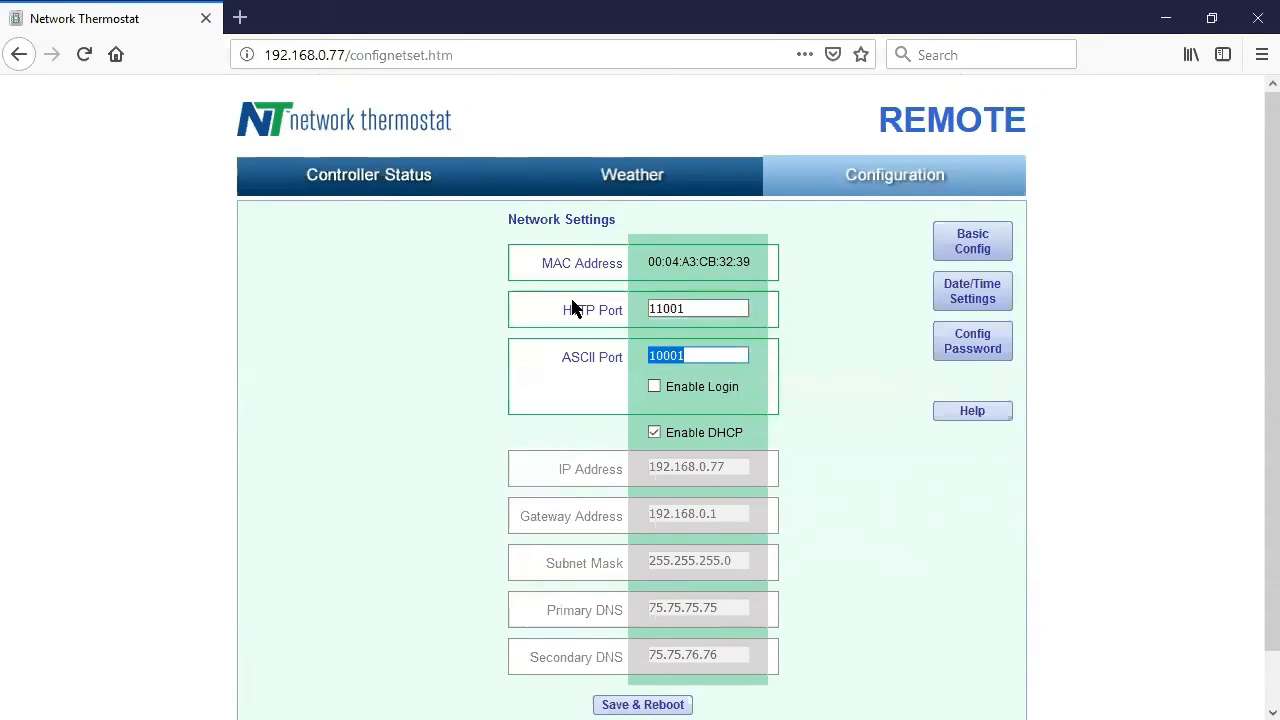
text(11002)
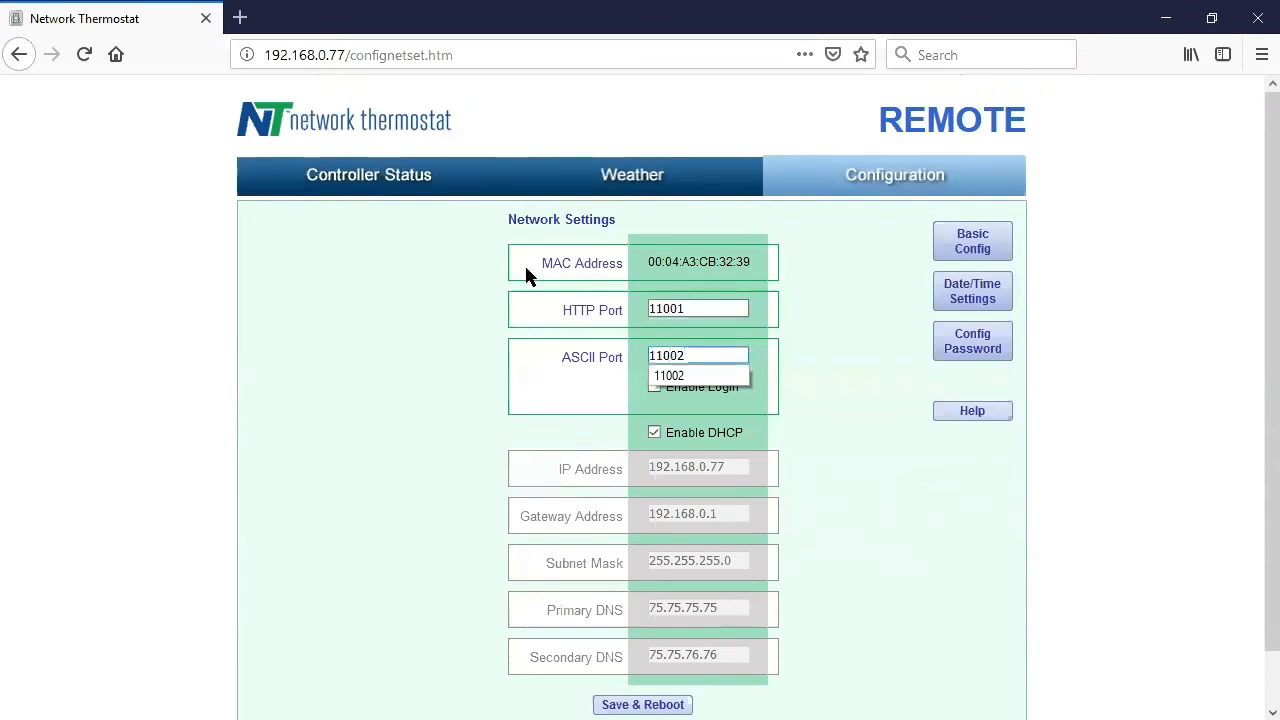
Disable DHCP, set the static IP to 192.168.0.200 and DNS servers to 8.8.8.8 and 8.8.4.4.
click(650, 432)
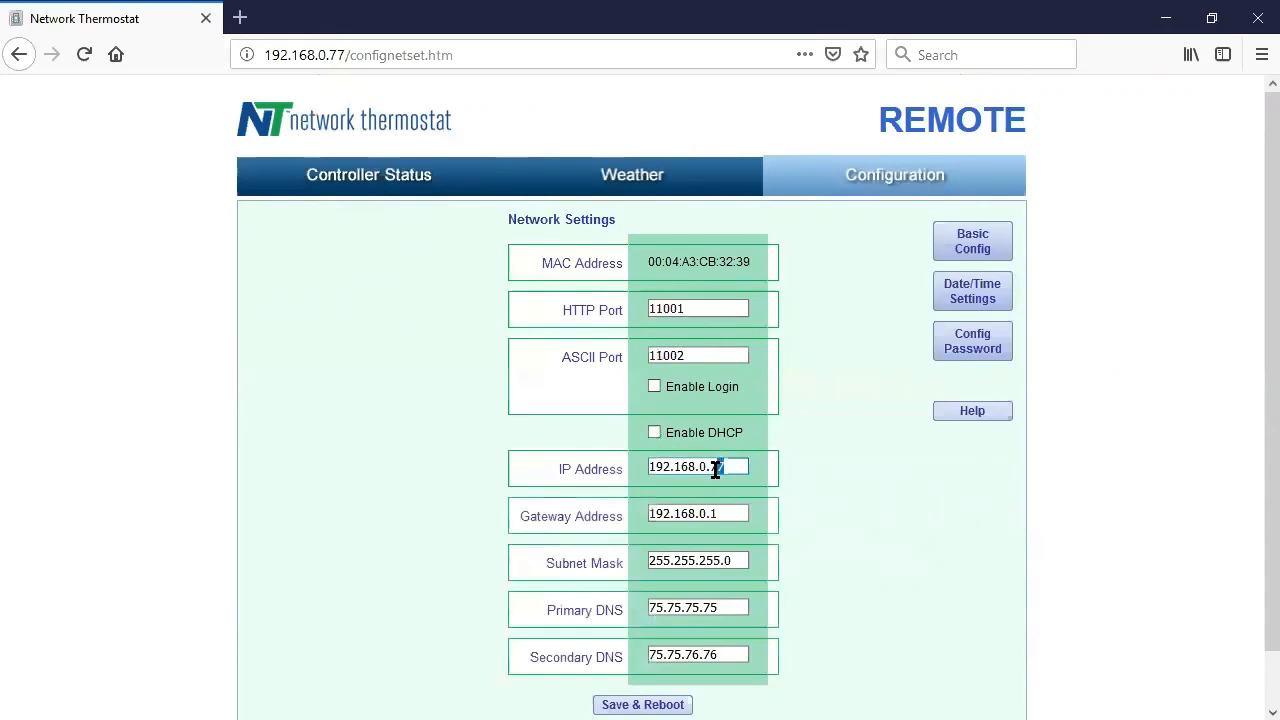
double_click(716, 466)
text(200)
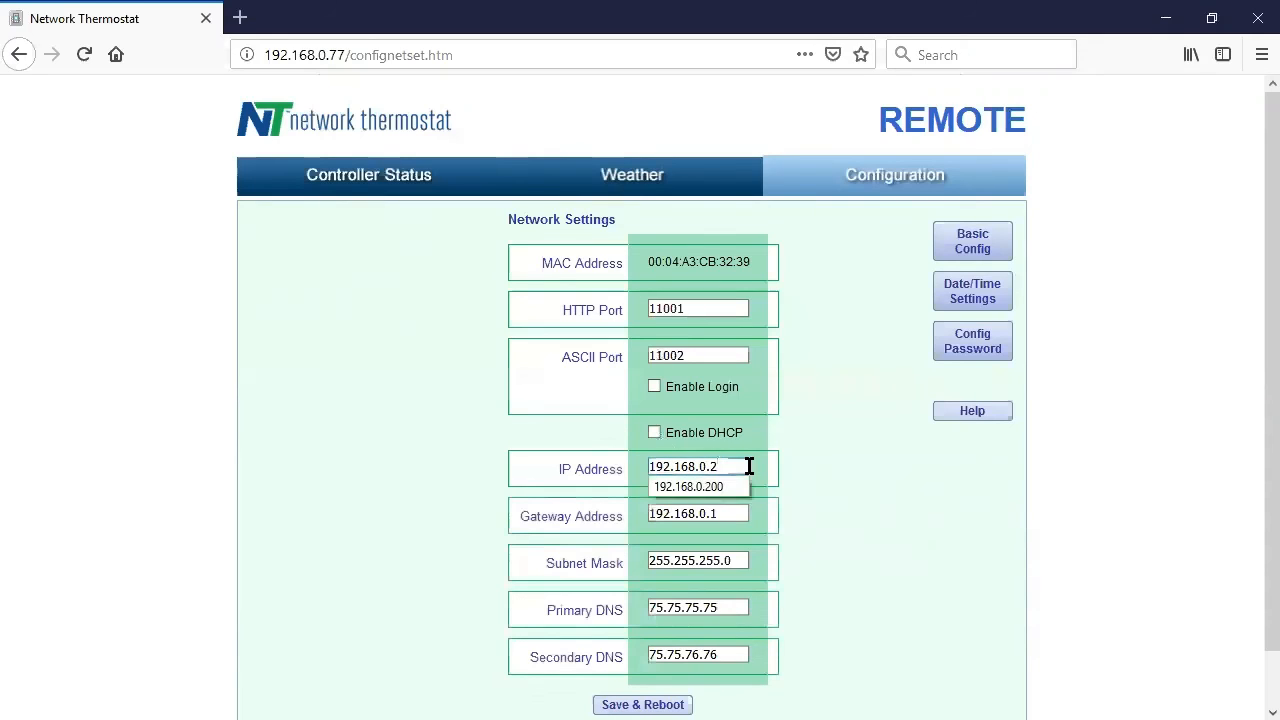
triple_click(677, 608)
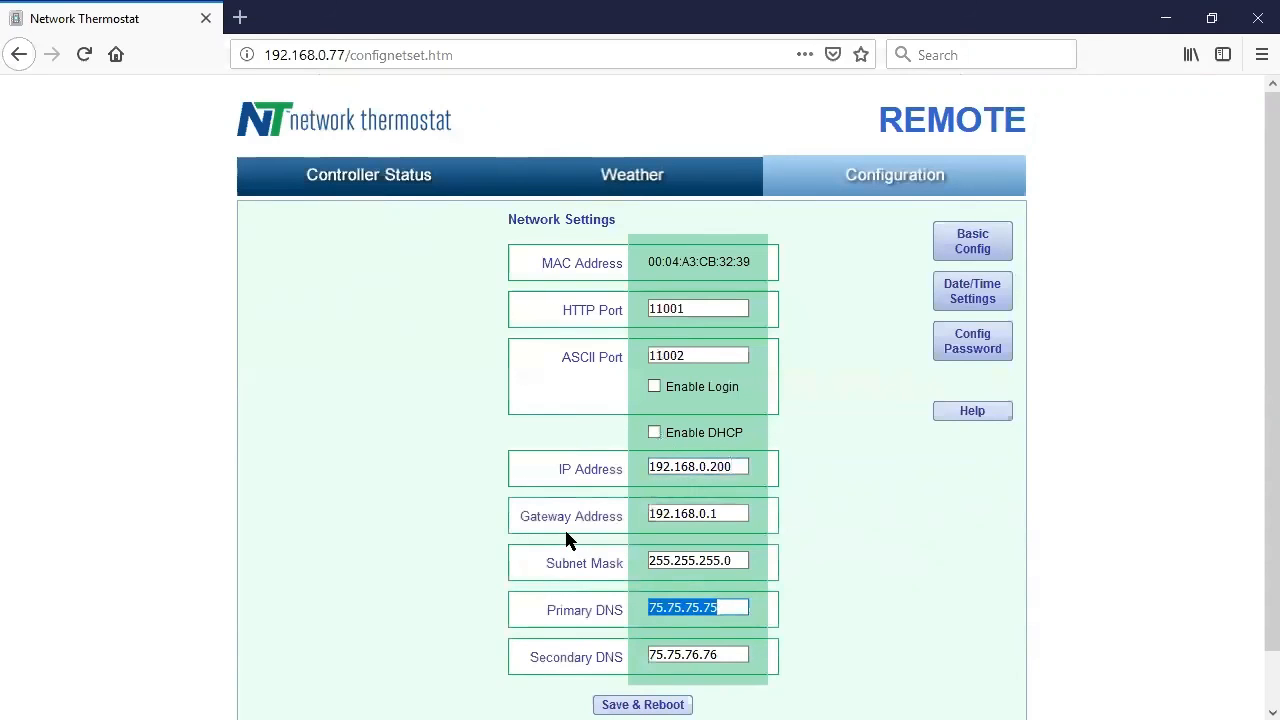
text(8.8.8.8)
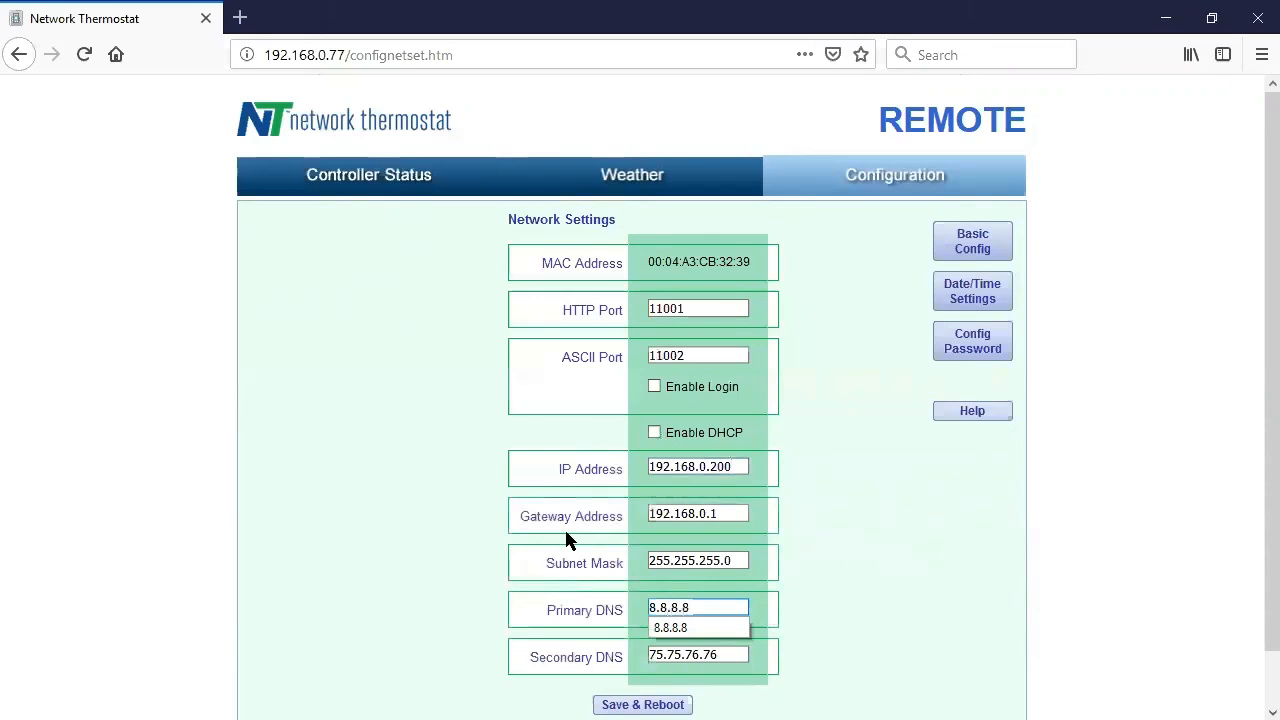
key(Tab)
text(8)
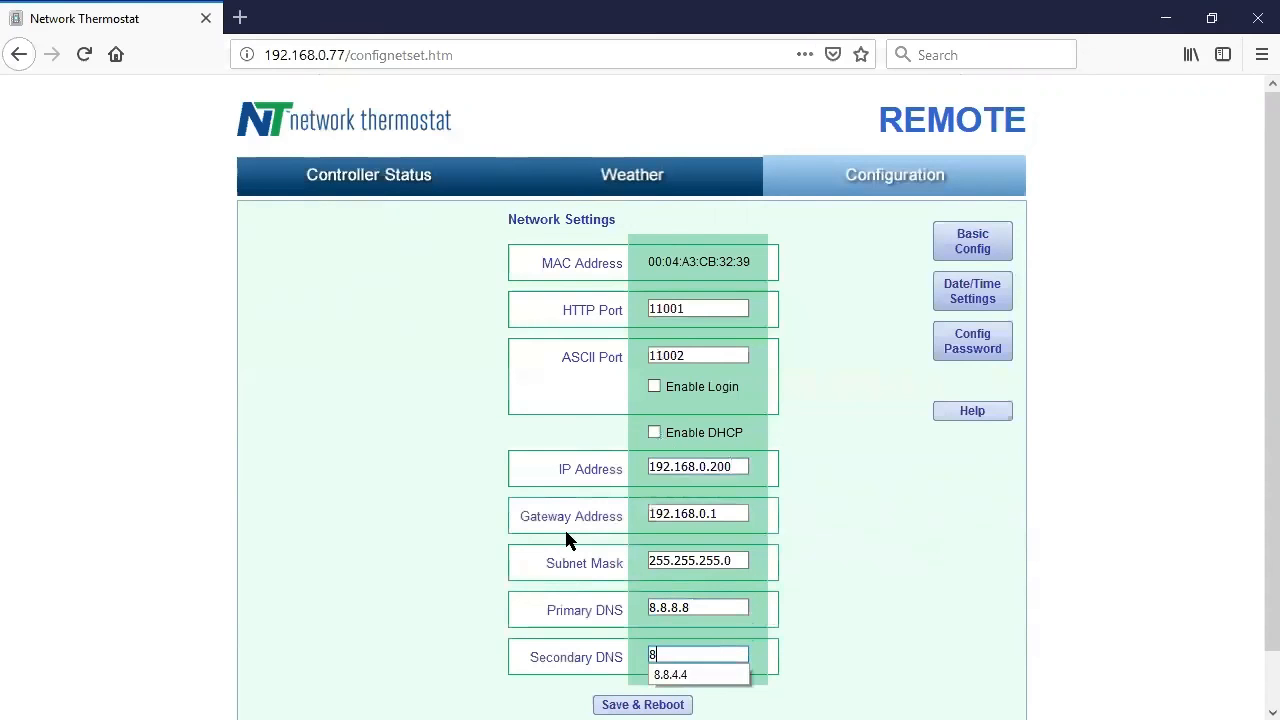
text(.8.4.4)
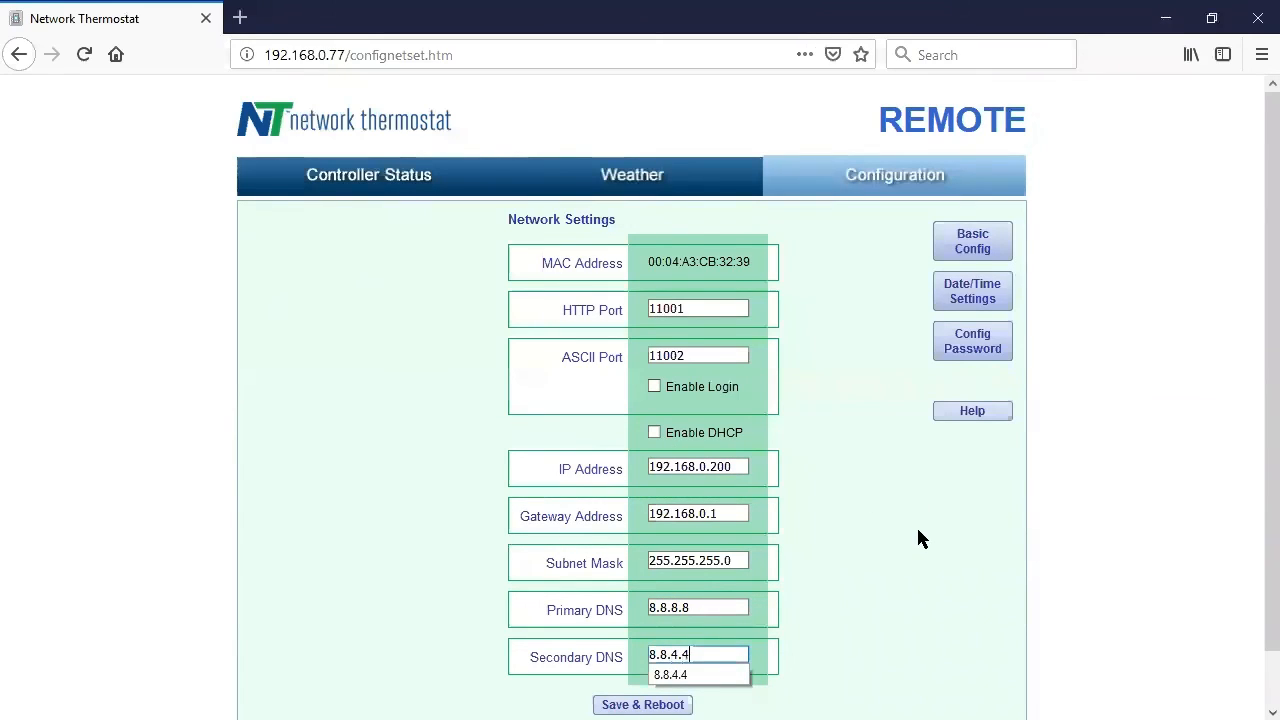
click(872, 566)
scroll(872, 566, down, 1)
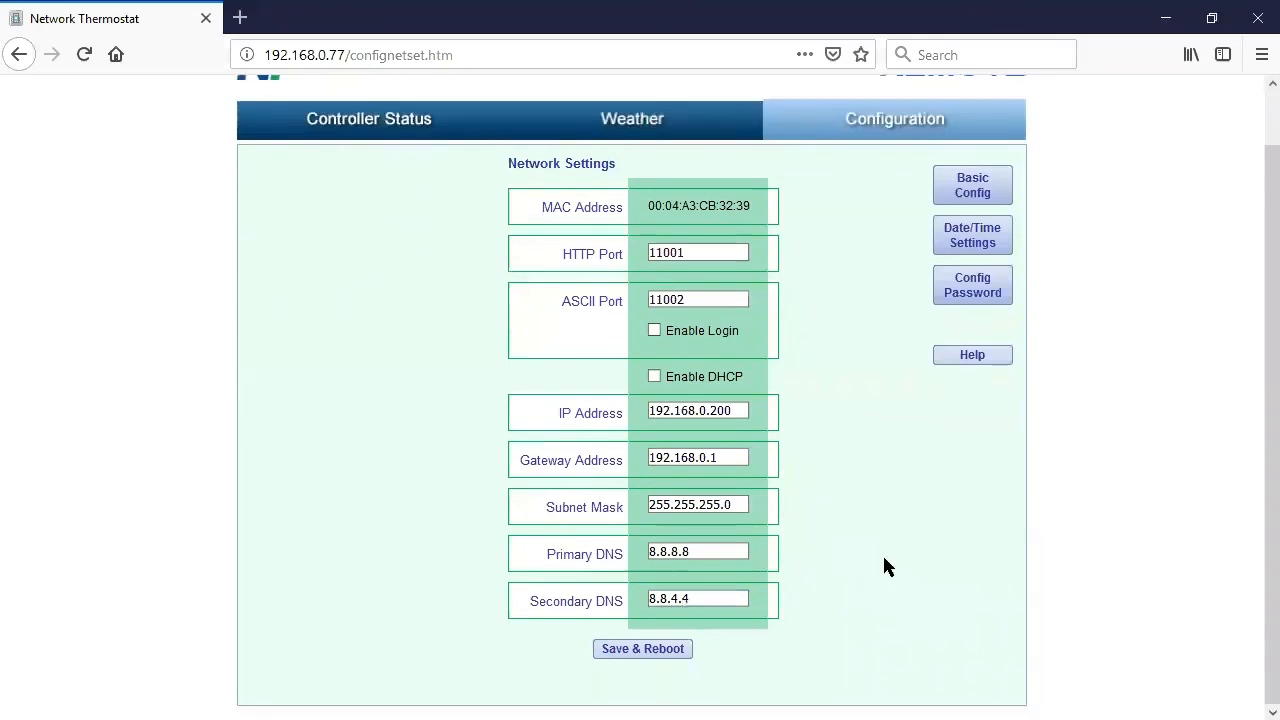
Save and reboot, then sign in at 192.168.0.200:11001 with the new email and password.
click(648, 652)
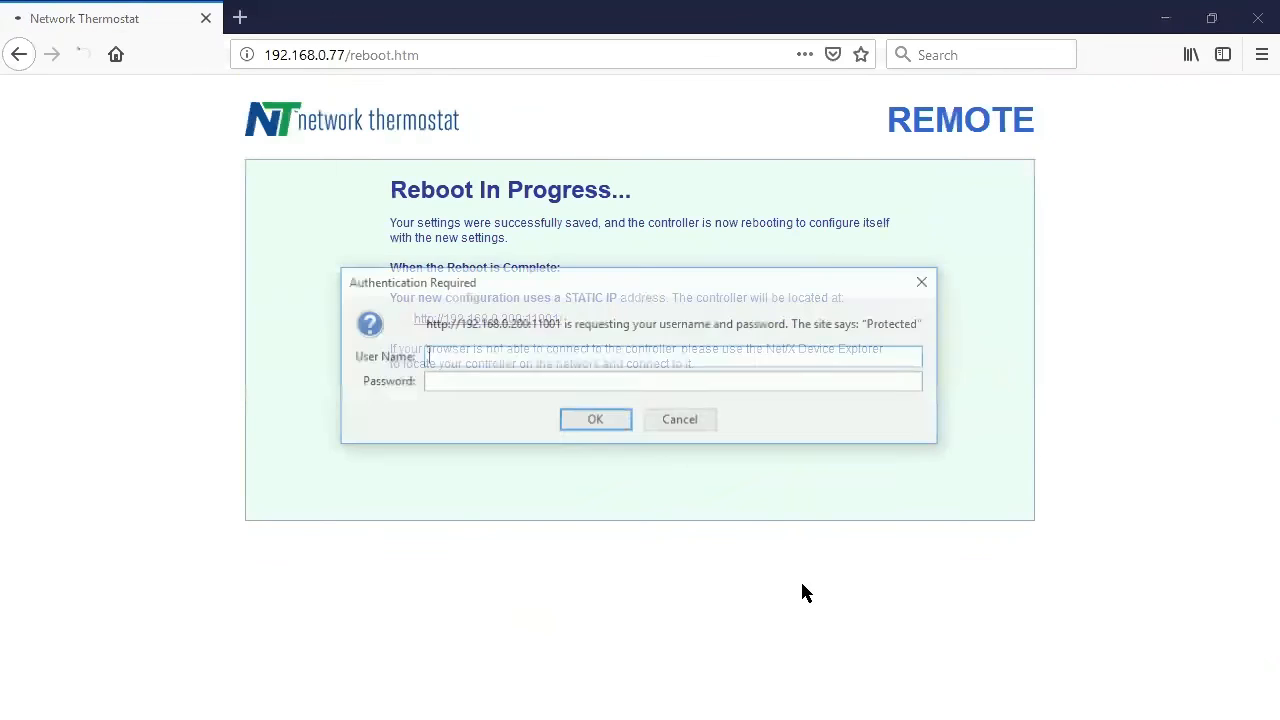
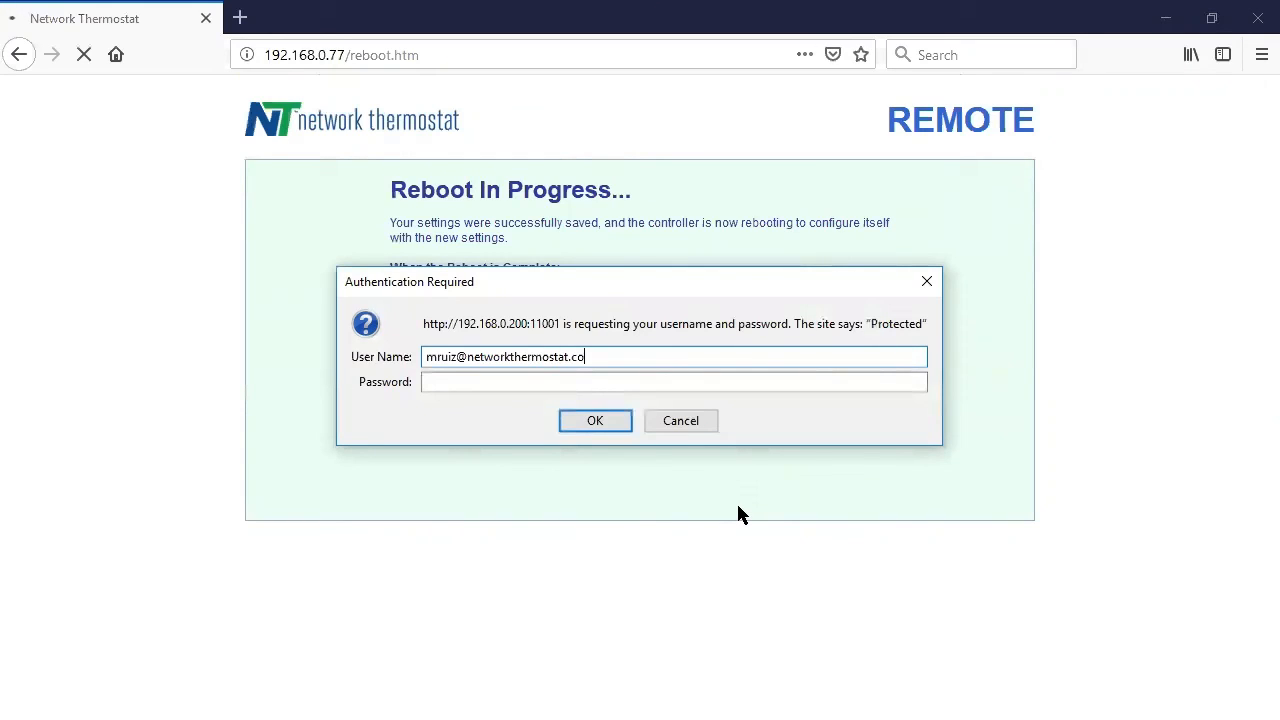
key(Tab)
text(**********)
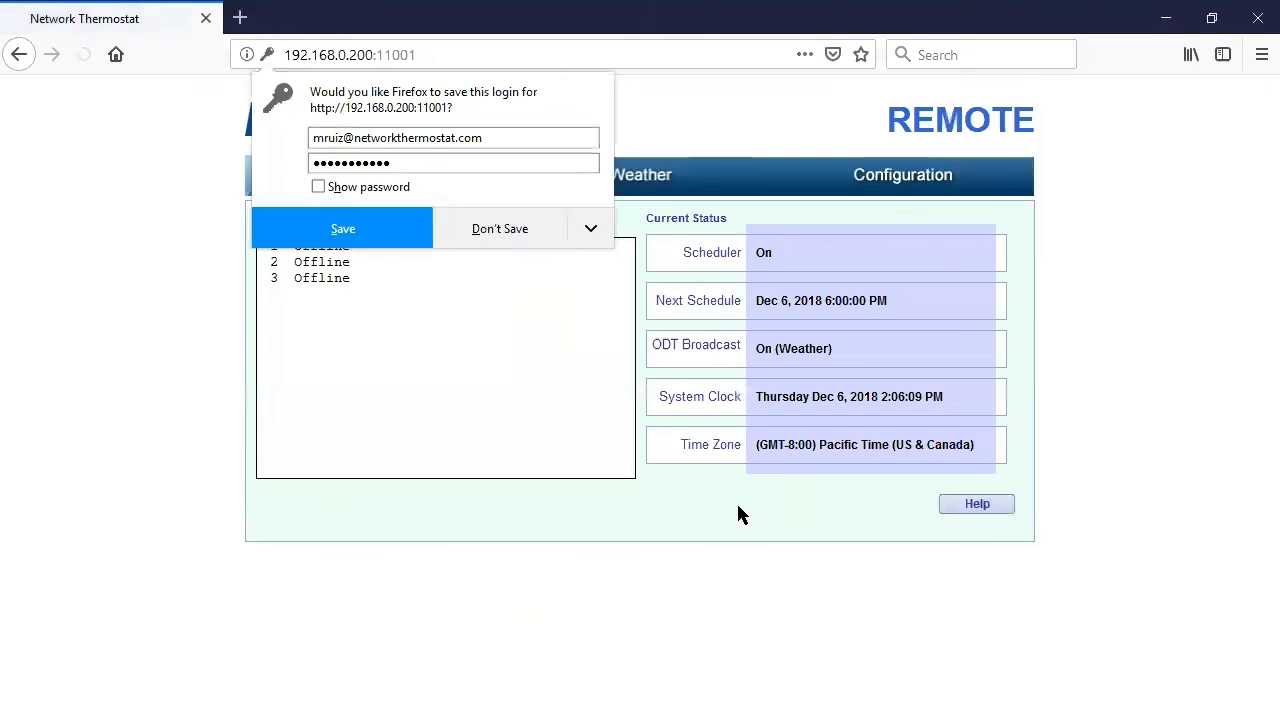
click(1136, 390)
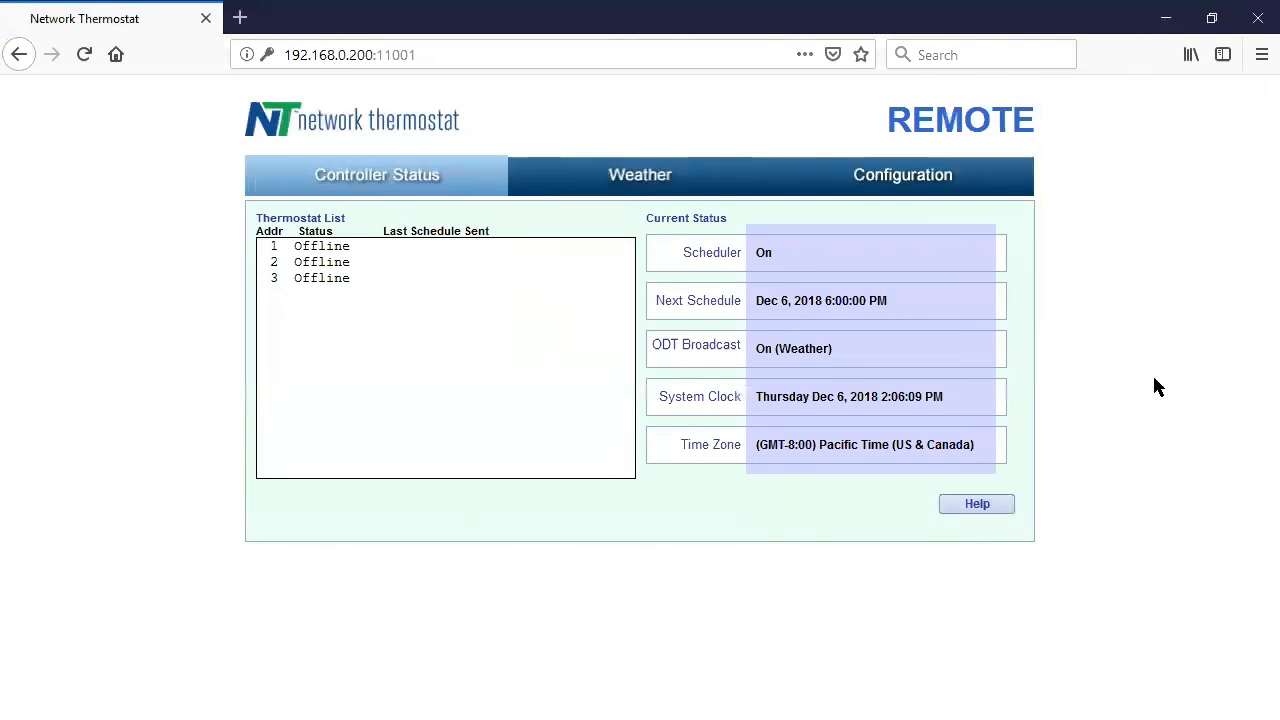